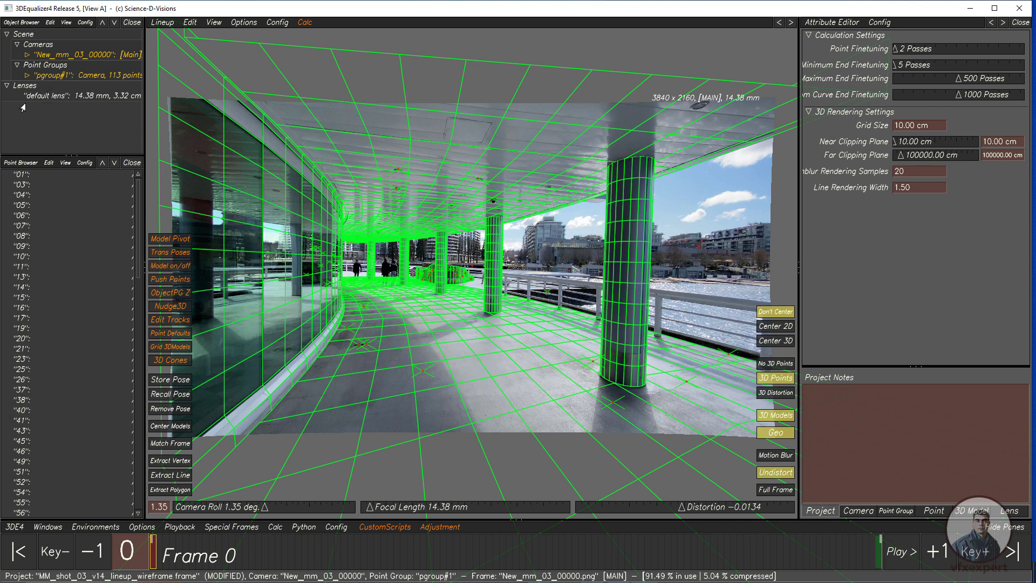
Step: Expand the pgroup#1 point group in the Object Browser
{"action": "left_click", "coordinate": [26, 75]}
Step: Select the shot1_set_geo.obj #1 model under 3D Models and preview its wireframe fit across frames
{"action": "left_click", "coordinate": [38, 96]}
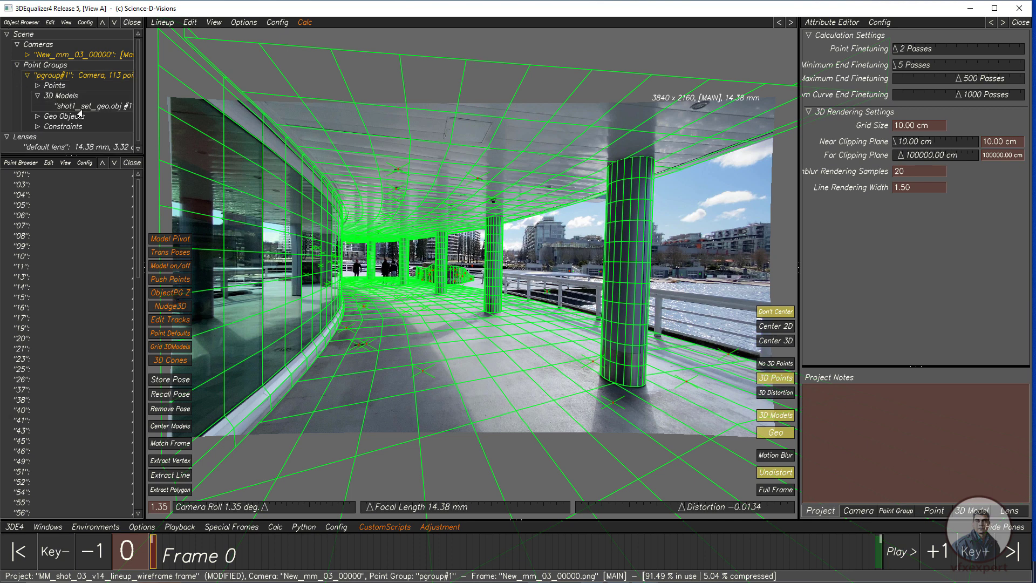
{"action": "left_click", "coordinate": [92, 106]}
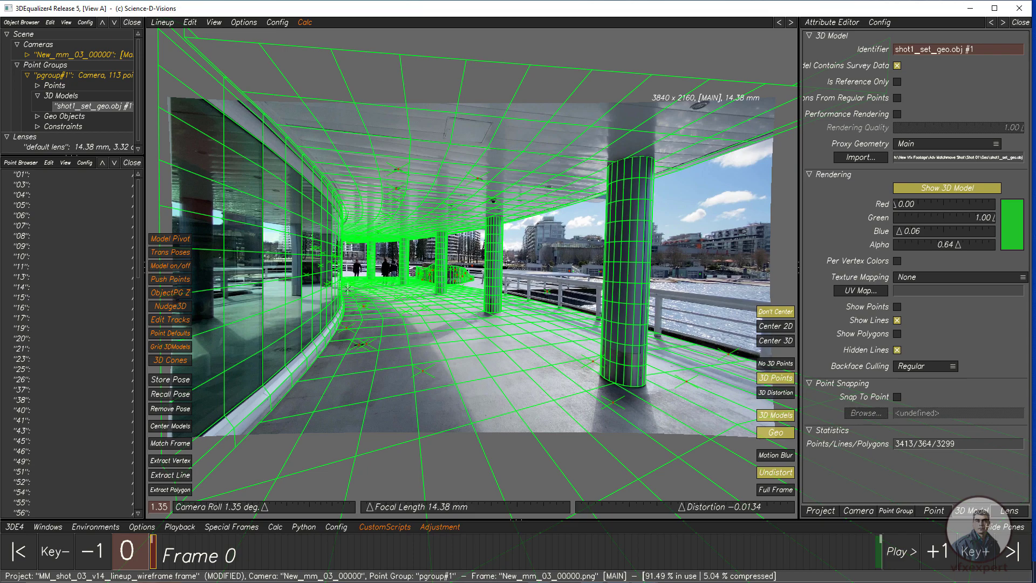
{"action": "left_click_drag", "start_coordinate": [201, 559], "coordinate": [91, 545]}
Step: Set the wireframe to Red 0, Green 0.92, Blue 0, alpha 0.60, then scrub to check alignment
{"action": "mouse_move", "coordinate": [926, 210]}
{"action": "left_mouse_down"}
{"action": "mouse_move", "coordinate": [928, 227]}
{"action": "mouse_move", "coordinate": [953, 219]}
{"action": "mouse_move", "coordinate": [942, 219]}
{"action": "left_mouse_up"}
{"action": "left_click_drag", "start_coordinate": [913, 232], "coordinate": [987, 219]}
{"action": "left_click_drag", "start_coordinate": [918, 232], "coordinate": [927, 259]}
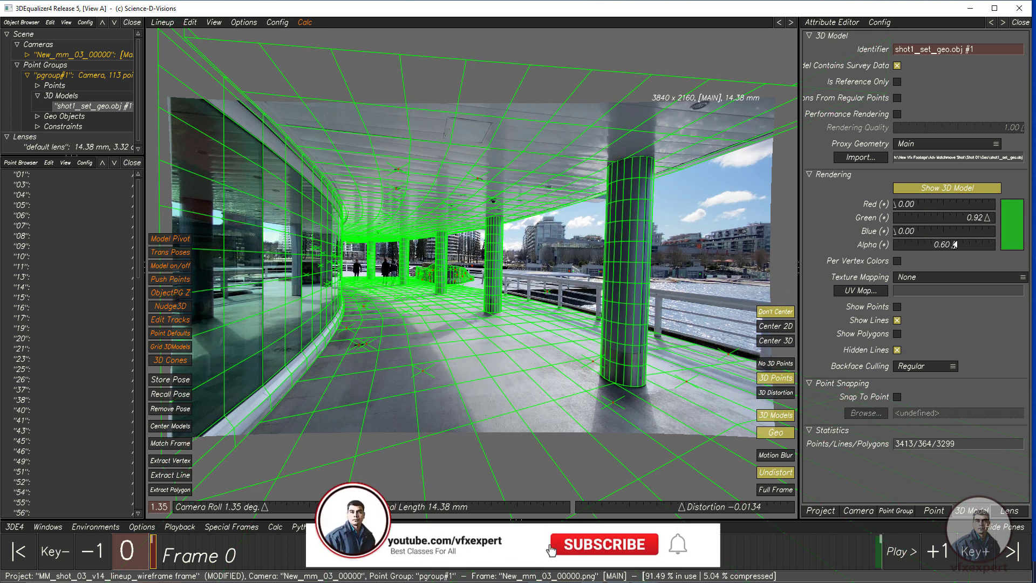
{"action": "left_click_drag", "start_coordinate": [941, 246], "coordinate": [955, 249]}
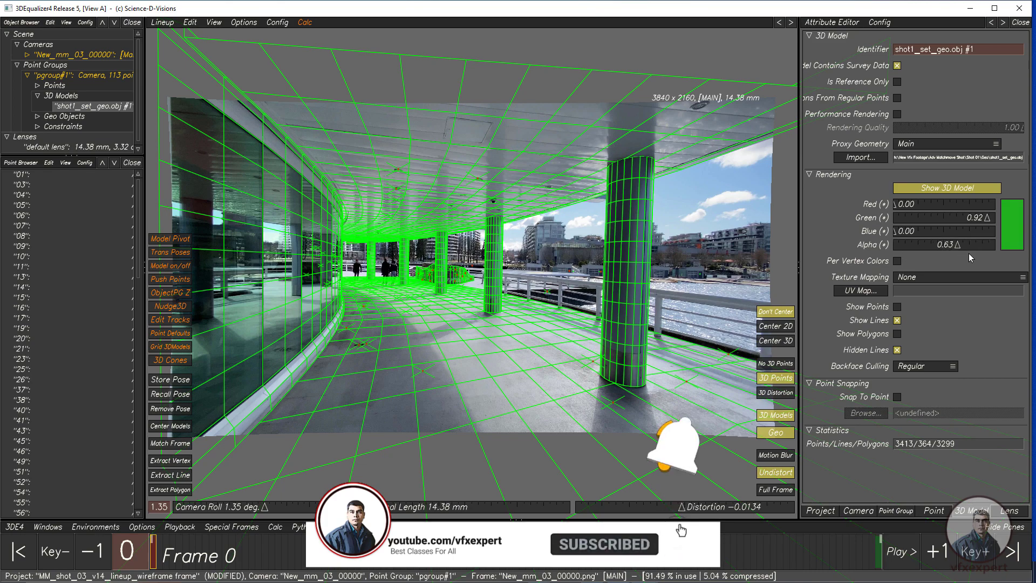
{"action": "scroll", "coordinate": [571, 349], "scroll_direction": "up", "scroll_amount": 2}
{"action": "scroll", "coordinate": [571, 349], "scroll_direction": "down", "scroll_amount": 2}
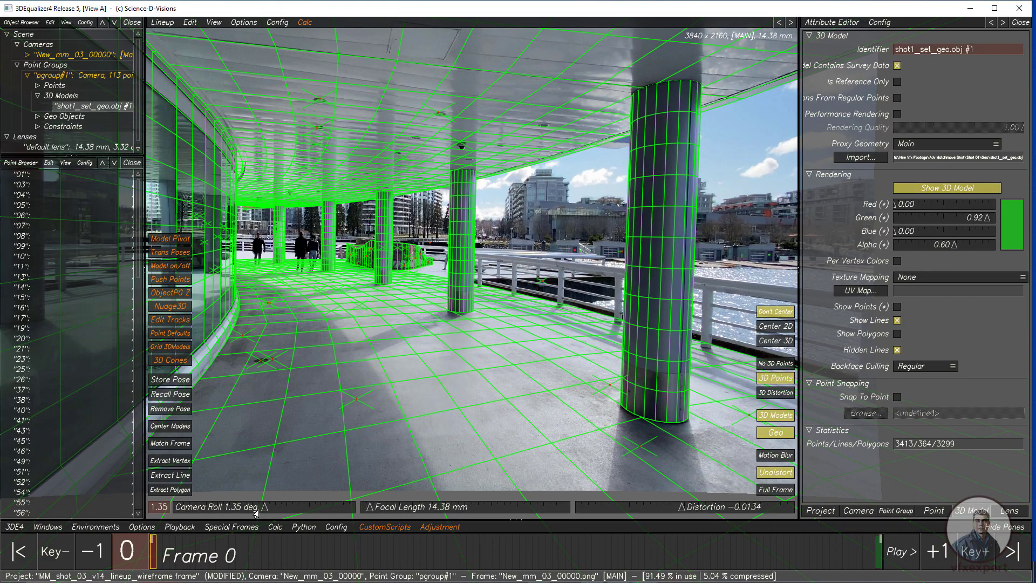
{"action": "mouse_move", "coordinate": [251, 551]}
{"action": "left_mouse_down"}
{"action": "mouse_move", "coordinate": [793, 562]}
{"action": "mouse_move", "coordinate": [286, 557]}
{"action": "mouse_move", "coordinate": [141, 543]}
{"action": "left_mouse_up"}
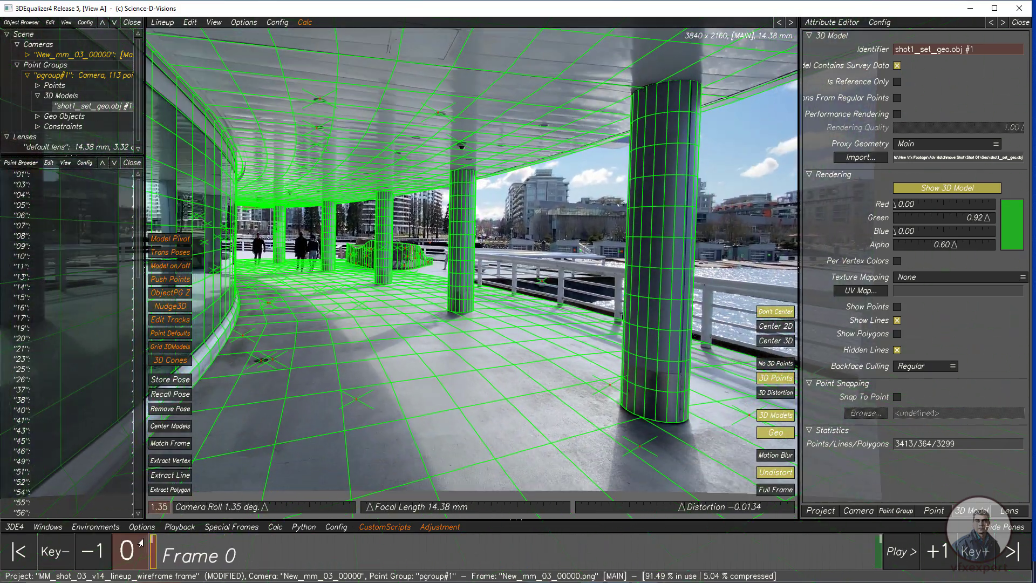
Step: Switch to Overview Controls and turn off Render Motion Blur
{"action": "left_click", "coordinate": [162, 22]}
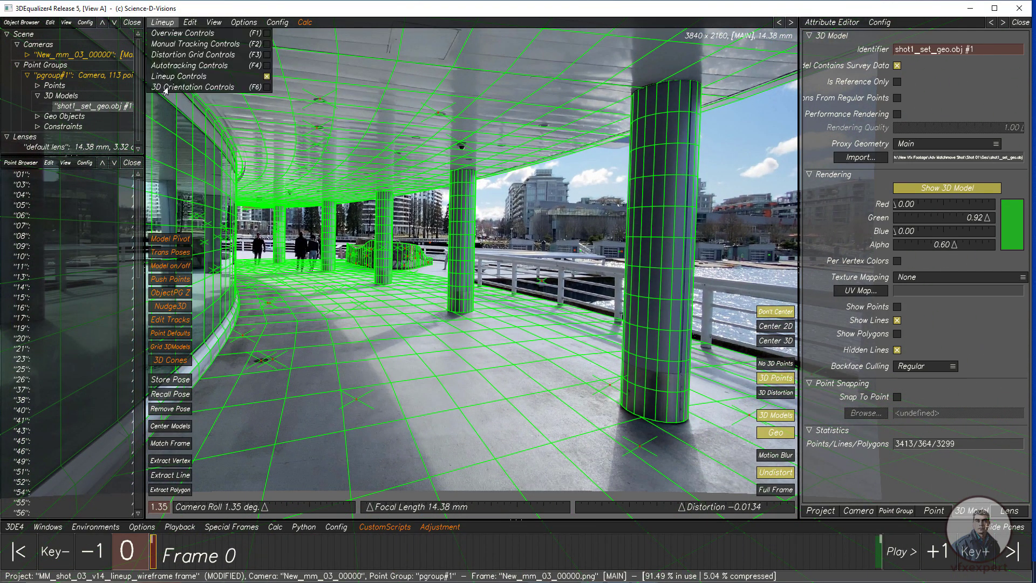
{"action": "left_click", "coordinate": [186, 34]}
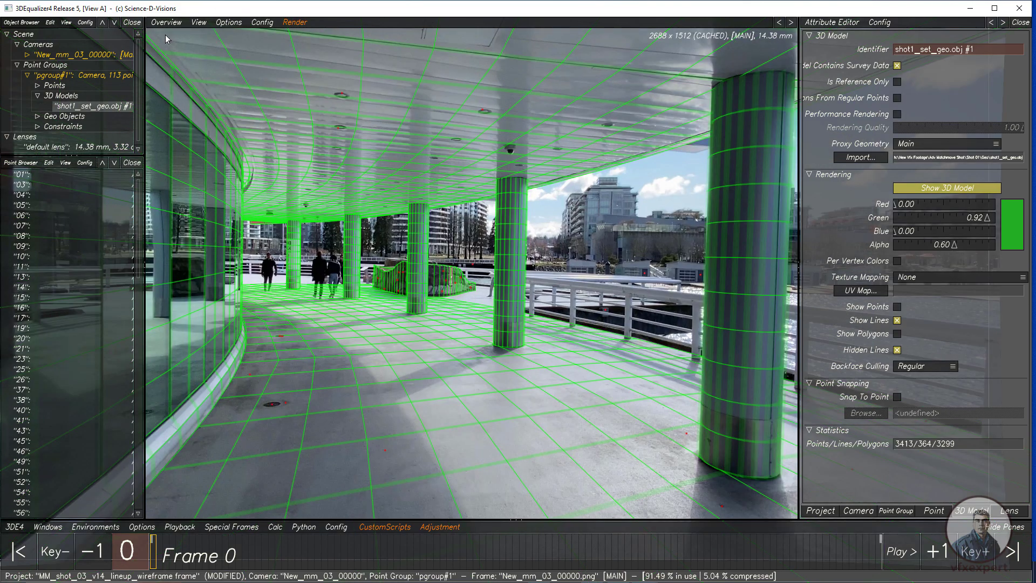
{"action": "left_click", "coordinate": [199, 23]}
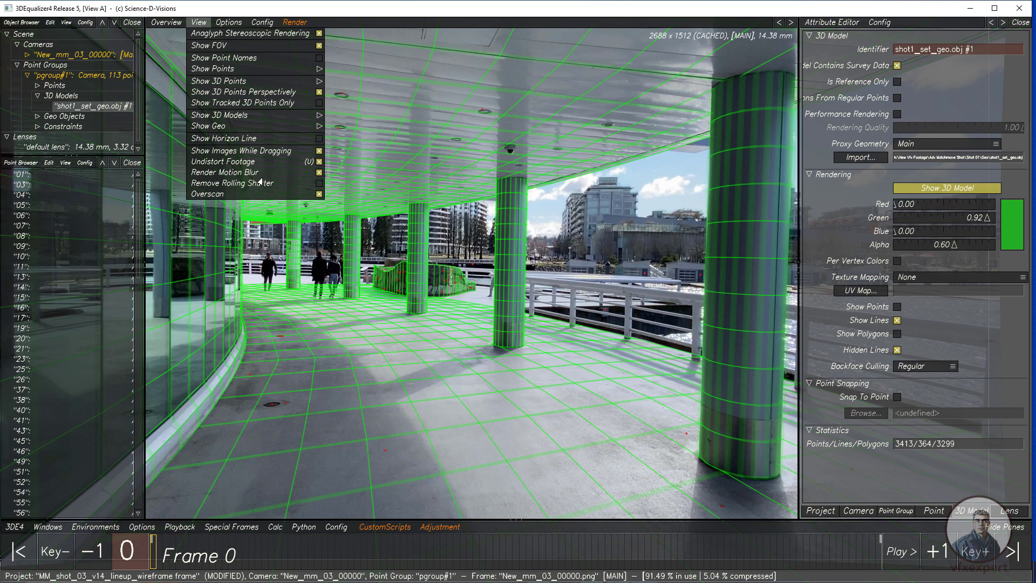
{"action": "left_click", "coordinate": [316, 174]}
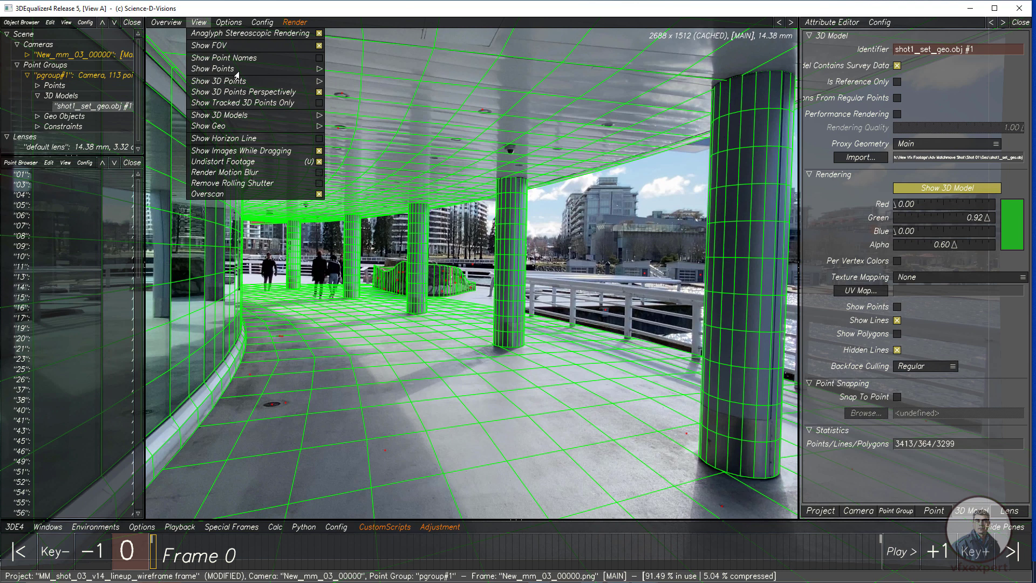
Step: Show Selected Points Only and deselect all points with Ctrl+D
{"action": "left_click", "coordinate": [259, 71]}
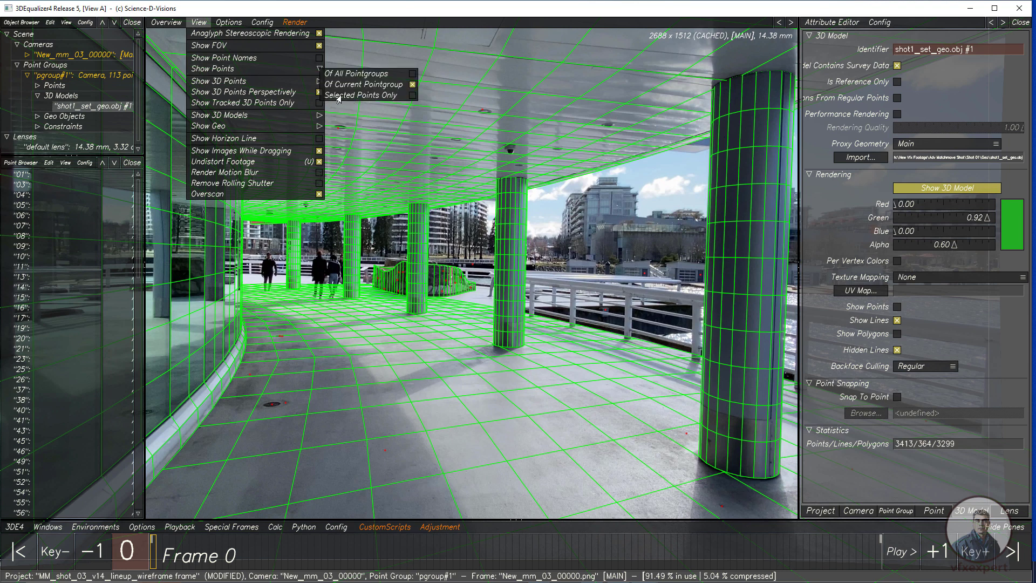
{"action": "left_click", "coordinate": [393, 95]}
{"action": "key", "text": "ctrl+d"}
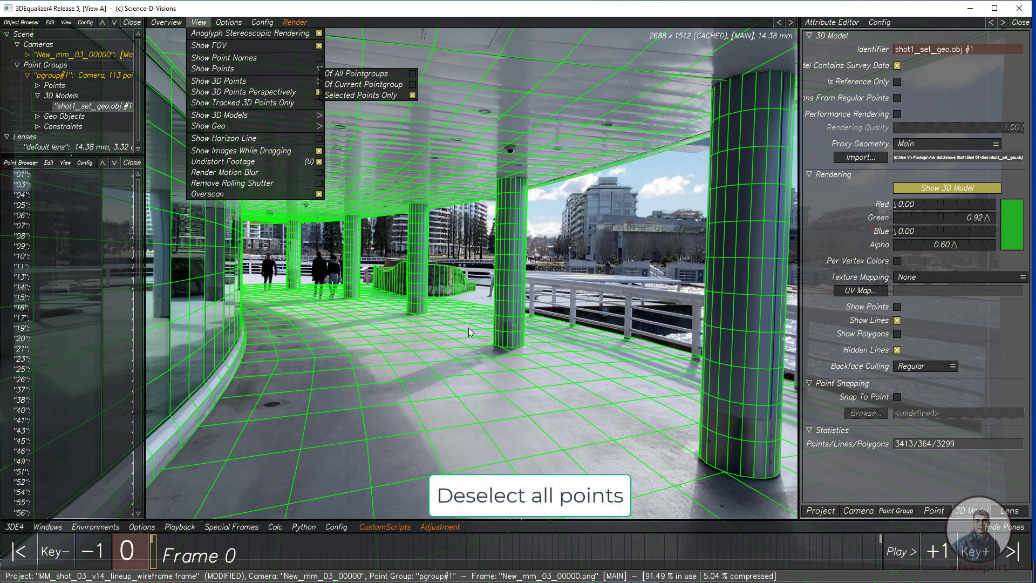
{"action": "left_click", "coordinate": [402, 270]}
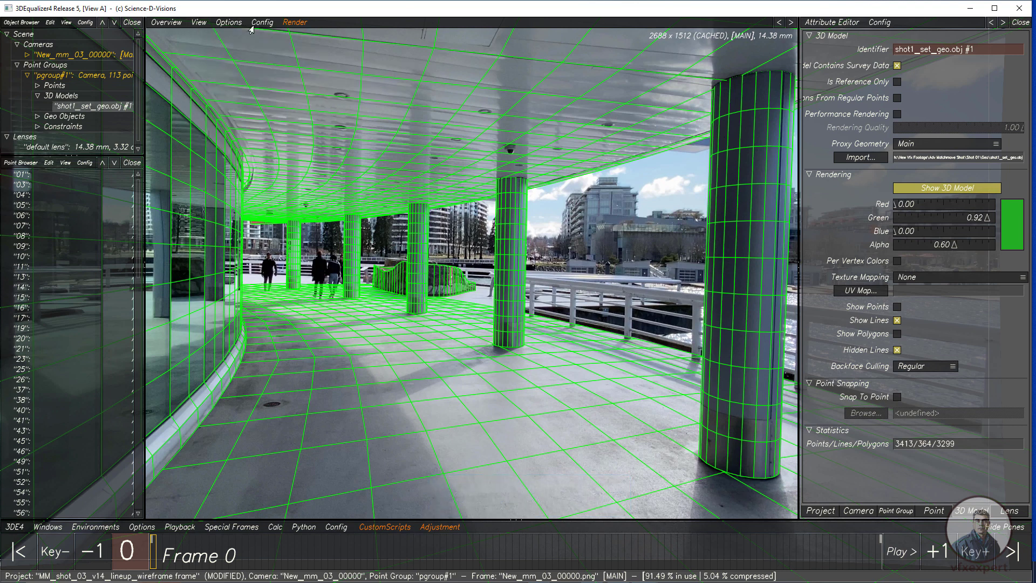
Step: In Save out Rendered Frames, create a new 'wireframe' folder under Adv Matchmove Shot
{"action": "left_click", "coordinate": [296, 23]}
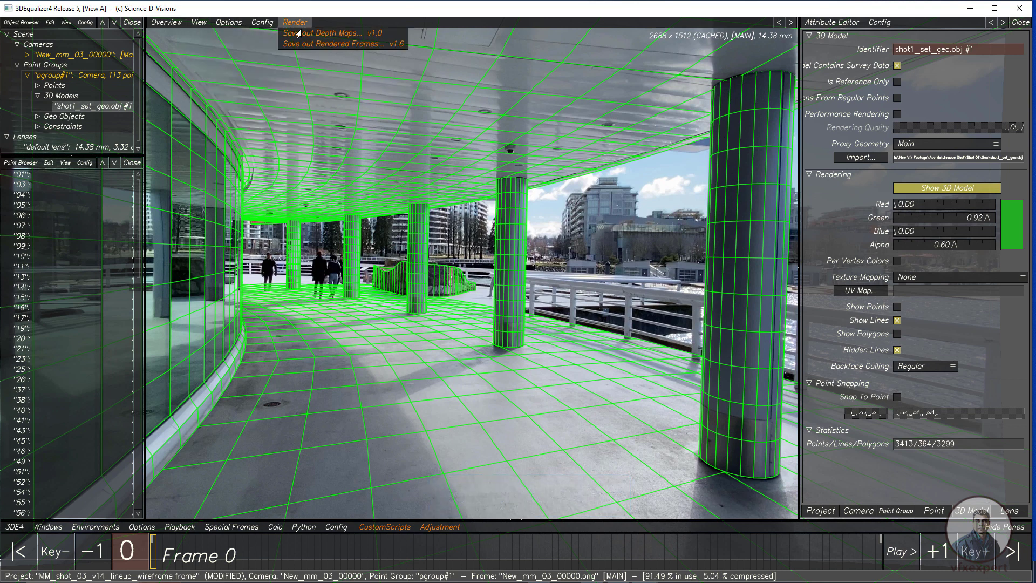
{"action": "left_click", "coordinate": [331, 44]}
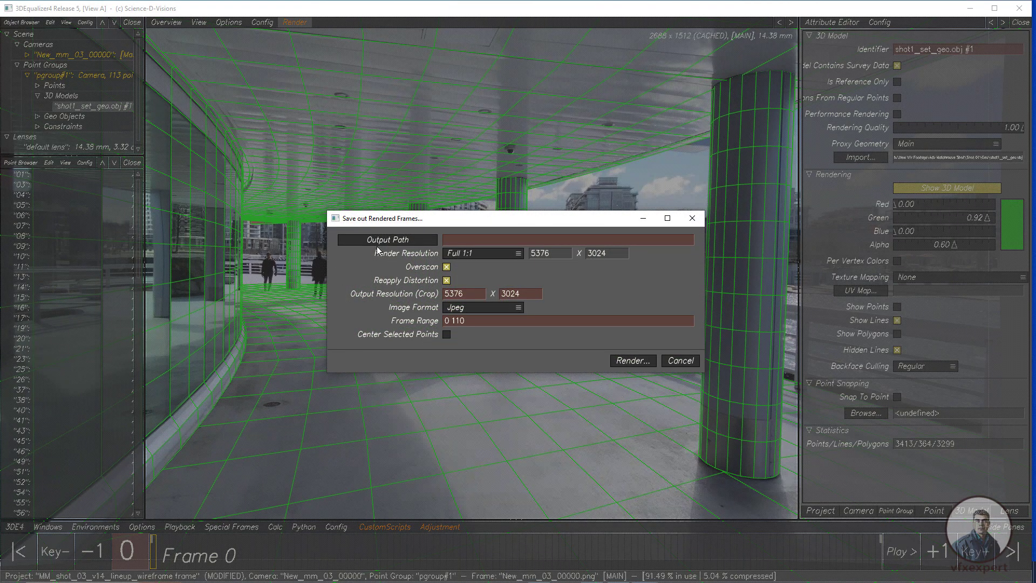
{"action": "left_click", "coordinate": [398, 239]}
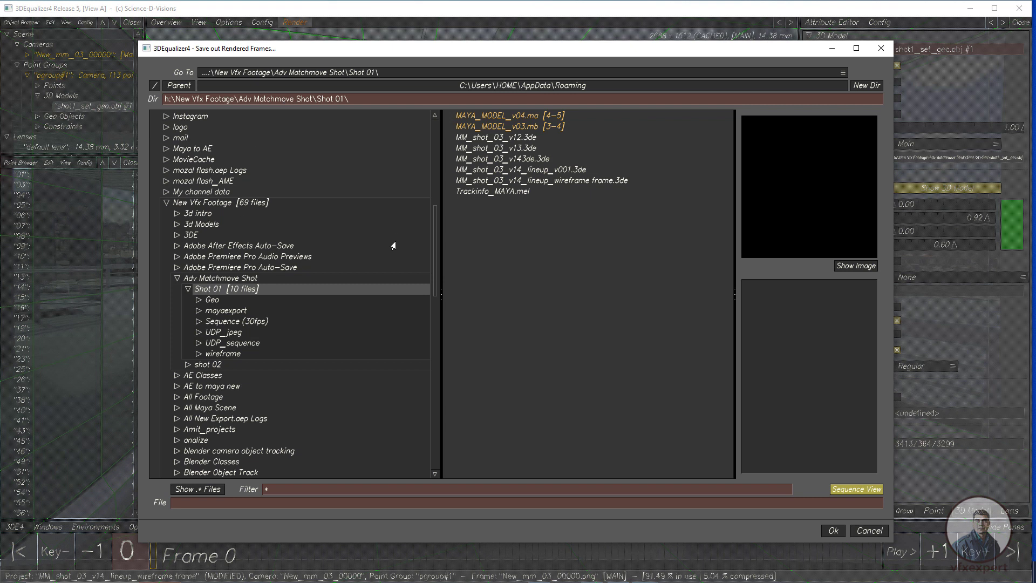
{"action": "left_click", "coordinate": [187, 290]}
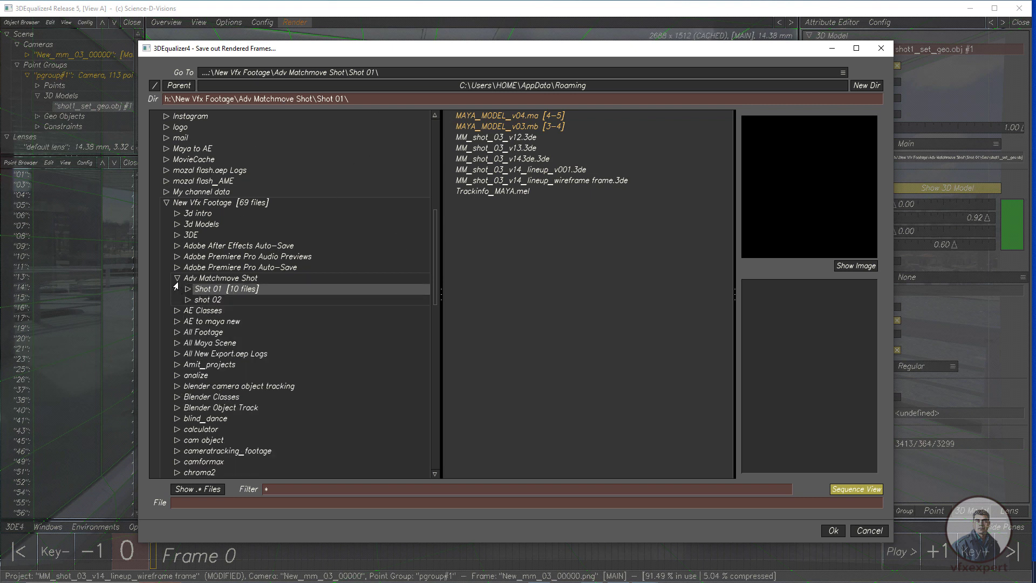
{"action": "left_click", "coordinate": [207, 279]}
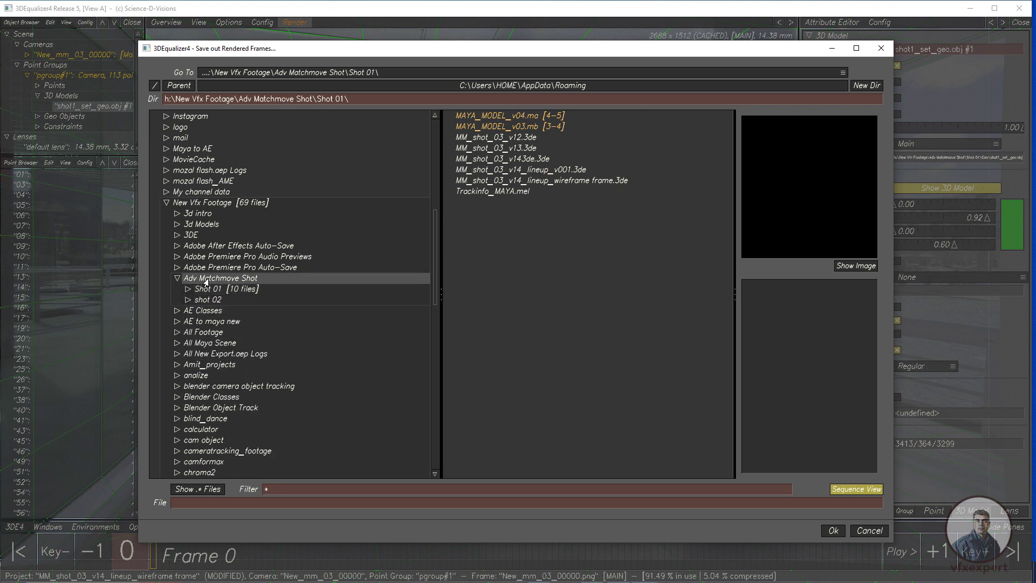
{"action": "left_click", "coordinate": [866, 87]}
{"action": "left_click", "coordinate": [479, 290]}
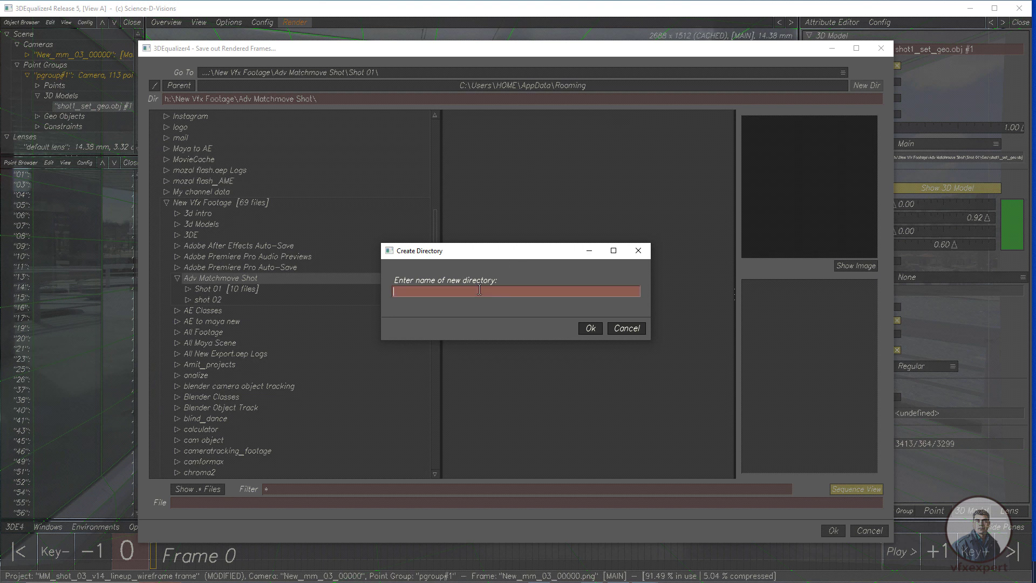
{"action": "type", "text": "wireframe"}
{"action": "left_click", "coordinate": [585, 334]}
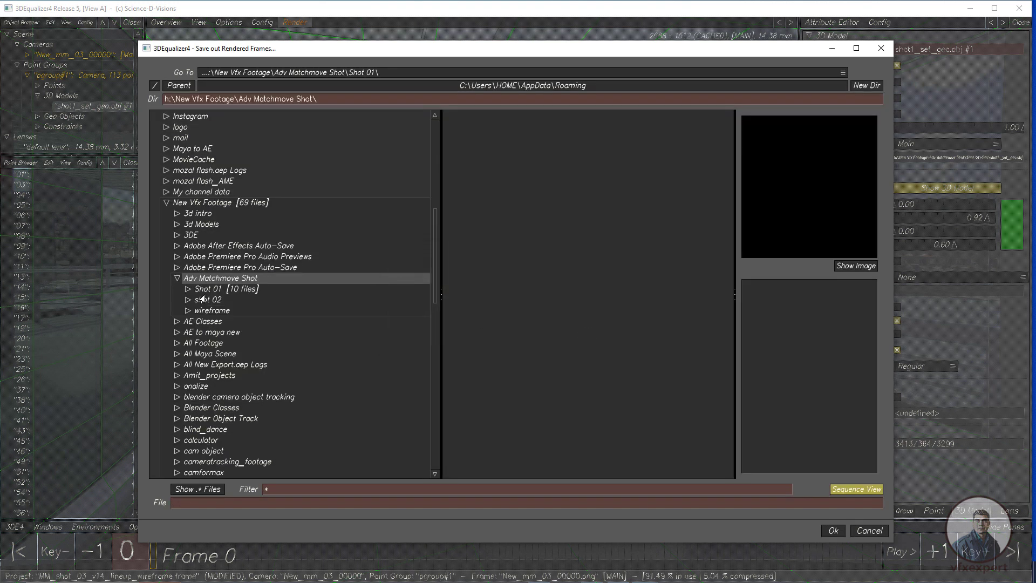
Step: Set the output file to shot_v001_wireframe.####.jpeg inside the wireframe folder
{"action": "left_click", "coordinate": [214, 311]}
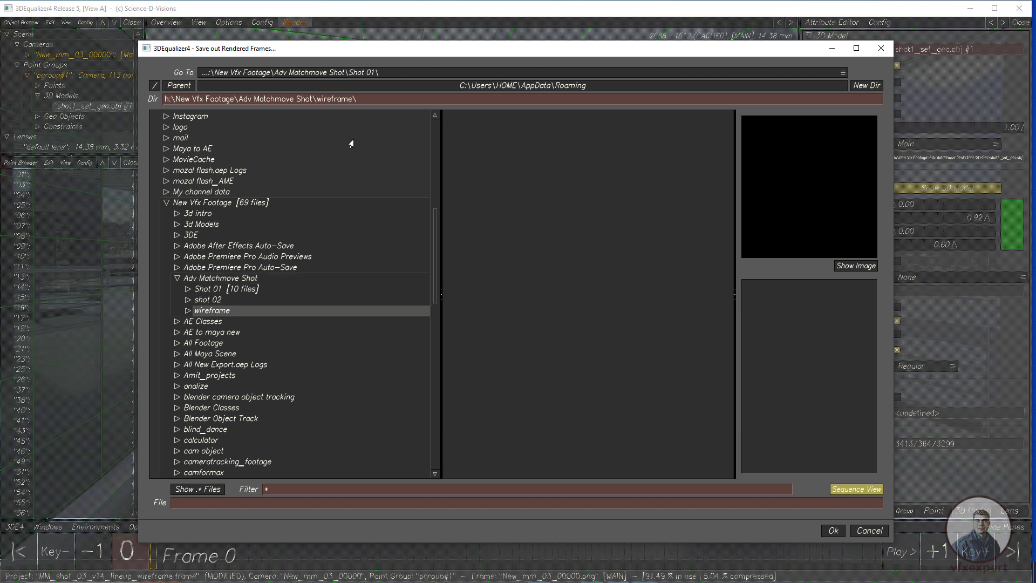
{"action": "left_click", "coordinate": [212, 504]}
{"action": "type", "text": "shot_v001_wireframe"}
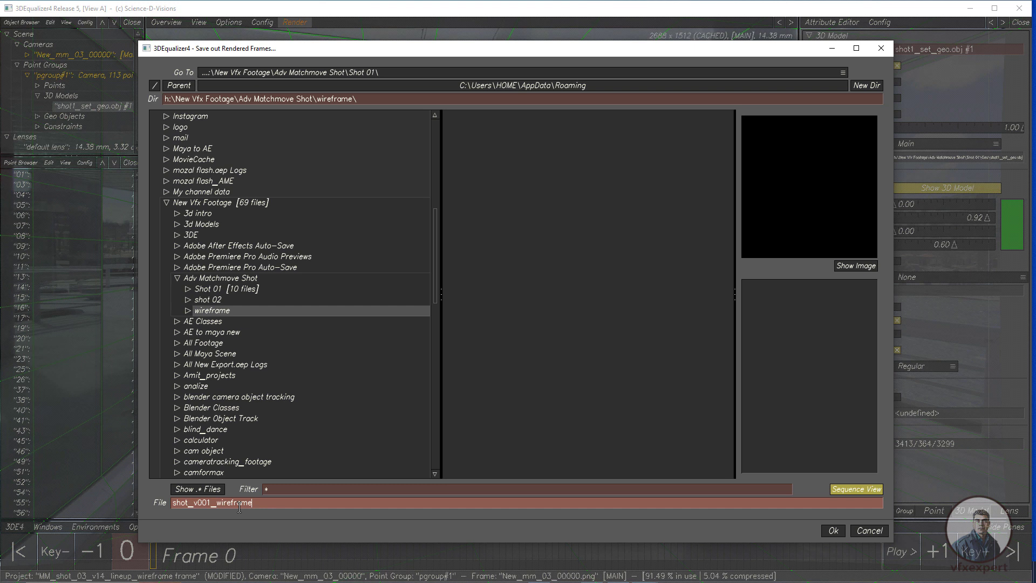
{"action": "type", "text": ".####.jpeg"}
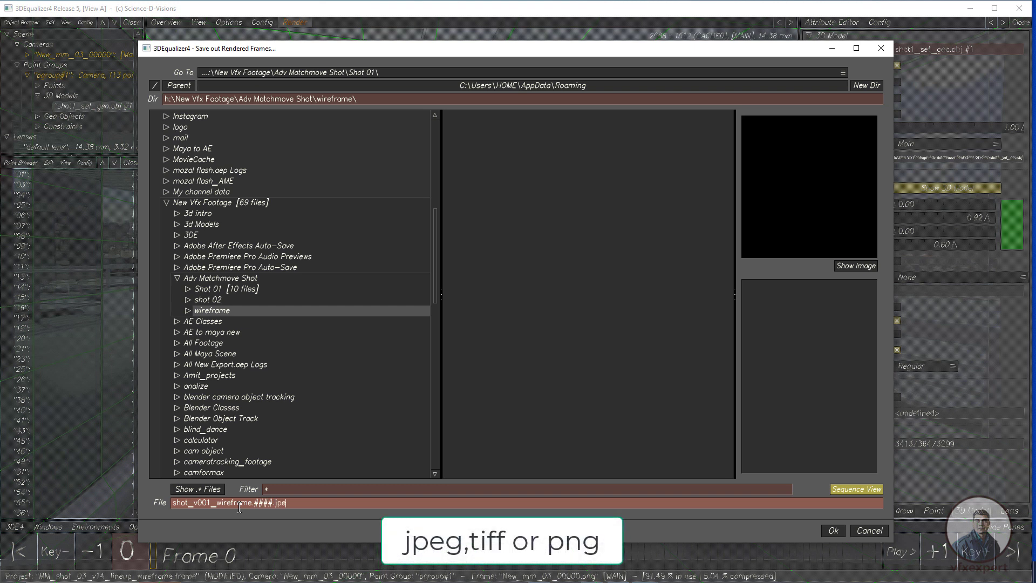
{"action": "left_click", "coordinate": [833, 532]}
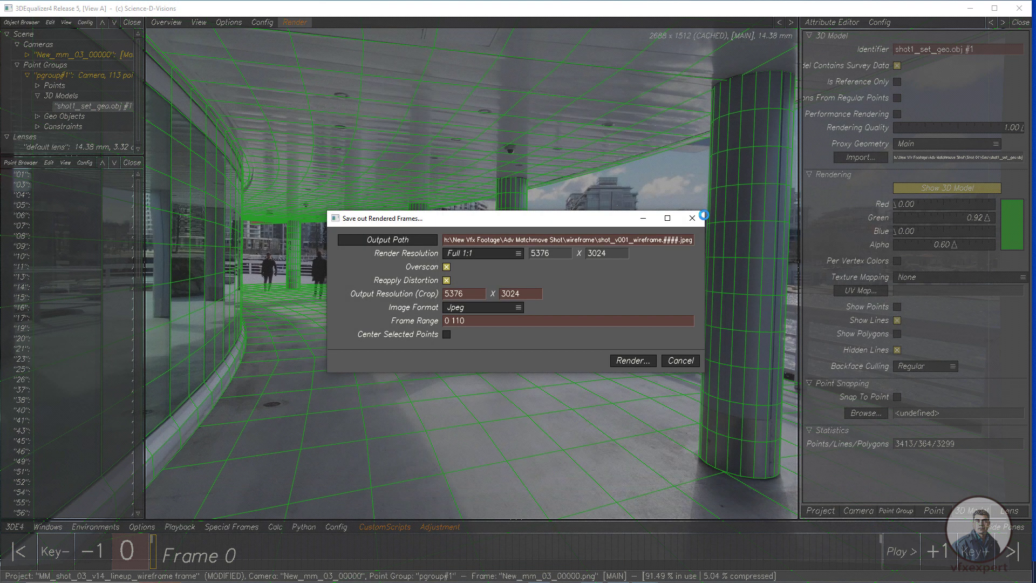
Step: Turn off overscan and keep the frame range at 0 to 110
{"action": "left_click", "coordinate": [446, 268]}
{"action": "left_click_drag", "start_coordinate": [451, 321], "coordinate": [442, 319]}
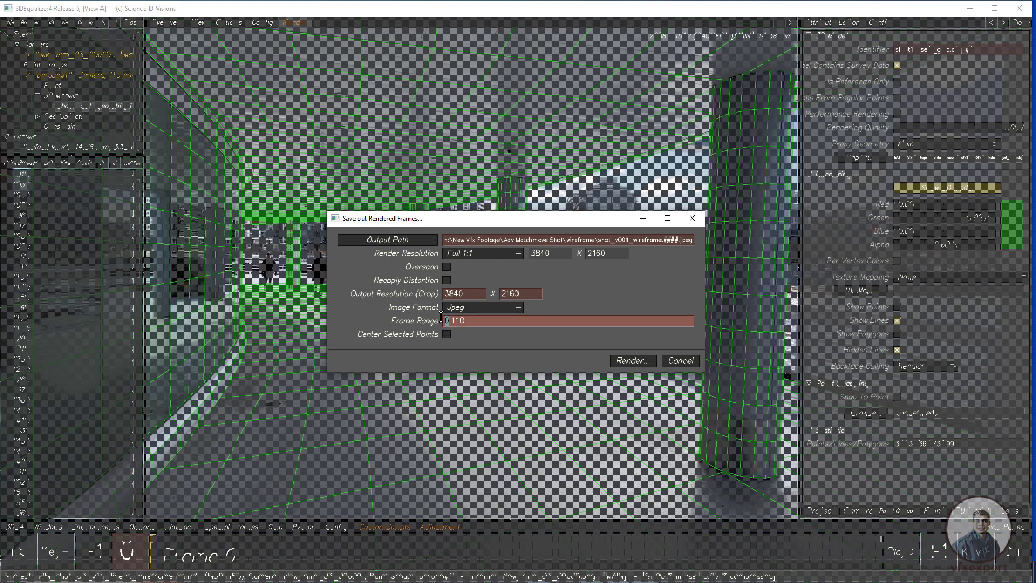
{"action": "double_click", "coordinate": [455, 320]}
{"action": "key", "text": "Right"}
Step: Check the overscan crop size, switch overscan back off for 3840x2160, and render the Jpeg frames
{"action": "left_click", "coordinate": [446, 268]}
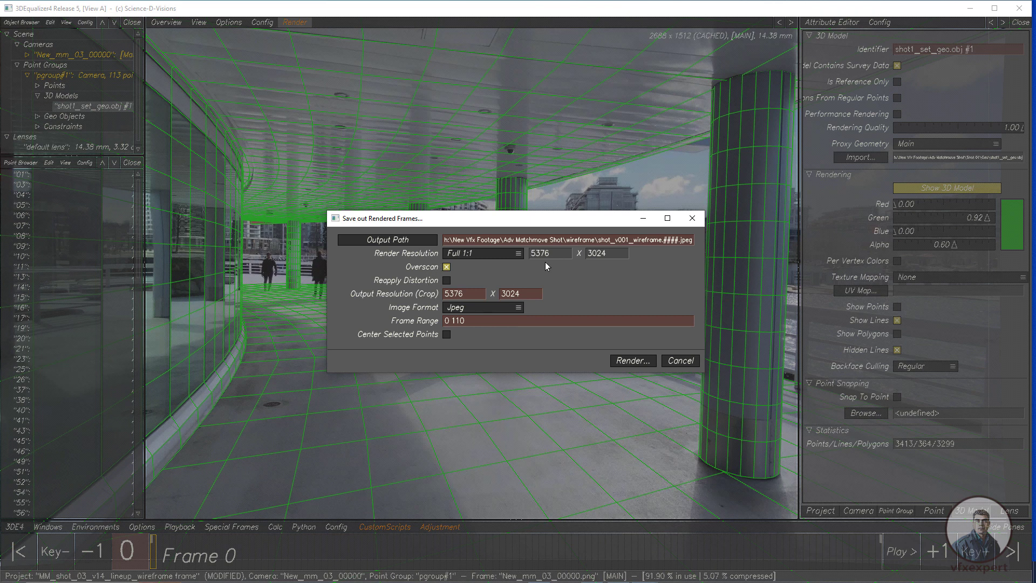
{"action": "double_click", "coordinate": [472, 294]}
{"action": "key", "text": "Tab"}
{"action": "left_click_drag", "start_coordinate": [482, 294], "coordinate": [434, 288]}
{"action": "double_click", "coordinate": [519, 295]}
{"action": "left_click", "coordinate": [444, 264]}
{"action": "left_click", "coordinate": [626, 362]}
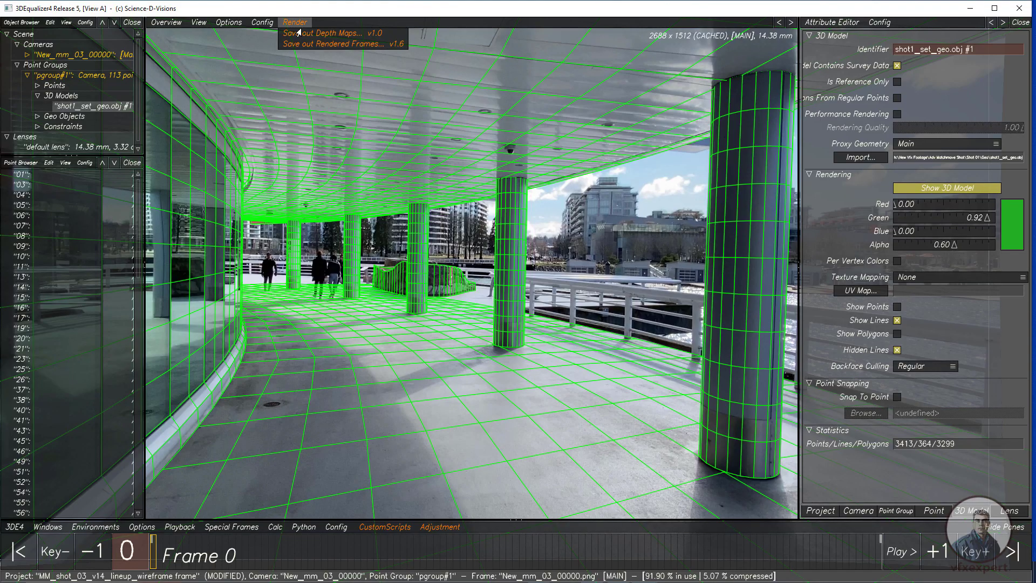
{"action": "left_click", "coordinate": [300, 24]}
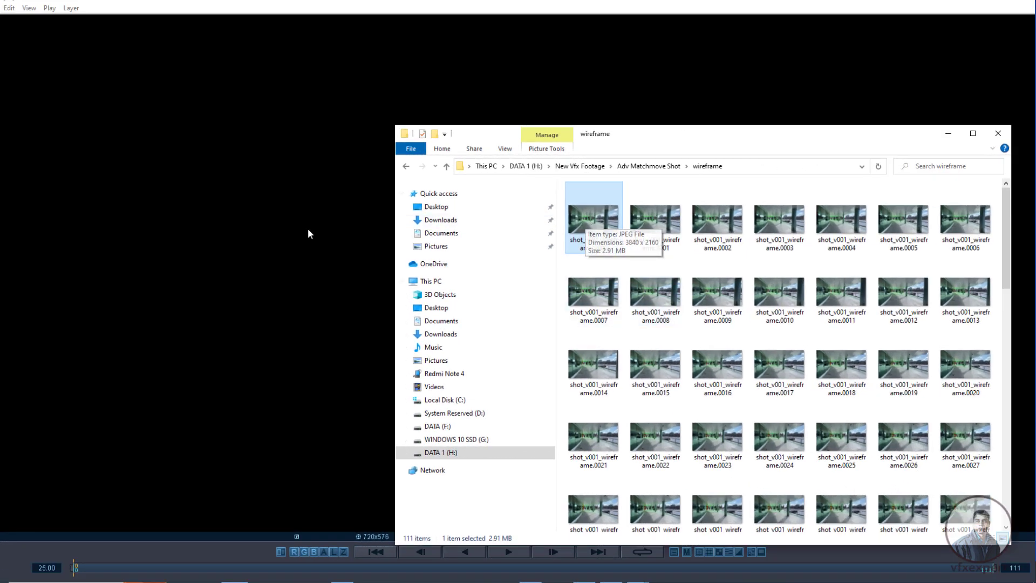
Step: Load the shot_v001_wireframe JPEG sequence into Pdplayer, fit it to the window and play it
{"action": "left_click_drag", "start_coordinate": [594, 221], "coordinate": [260, 195]}
{"action": "right_click", "coordinate": [312, 192]}
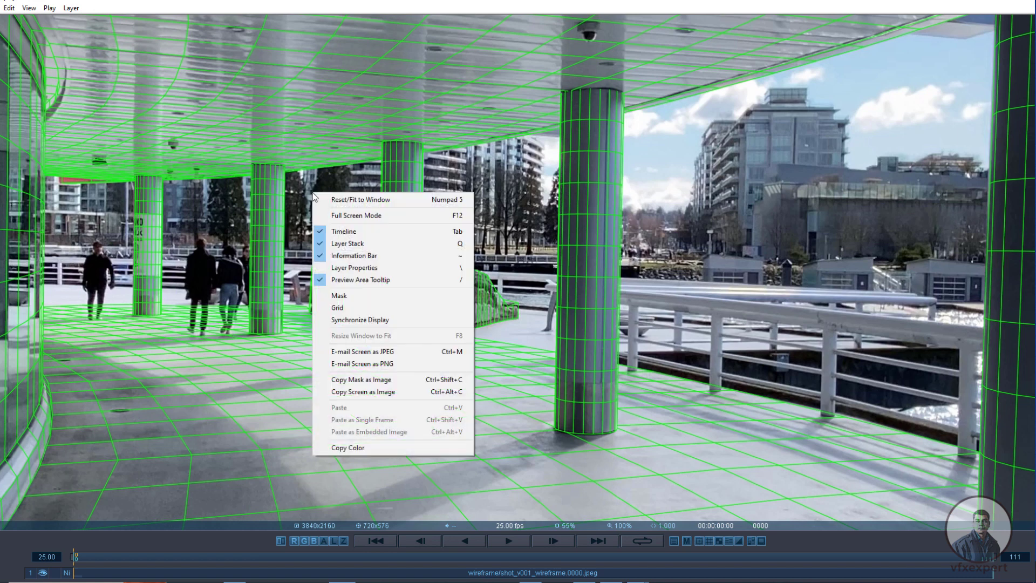
{"action": "left_click", "coordinate": [356, 198]}
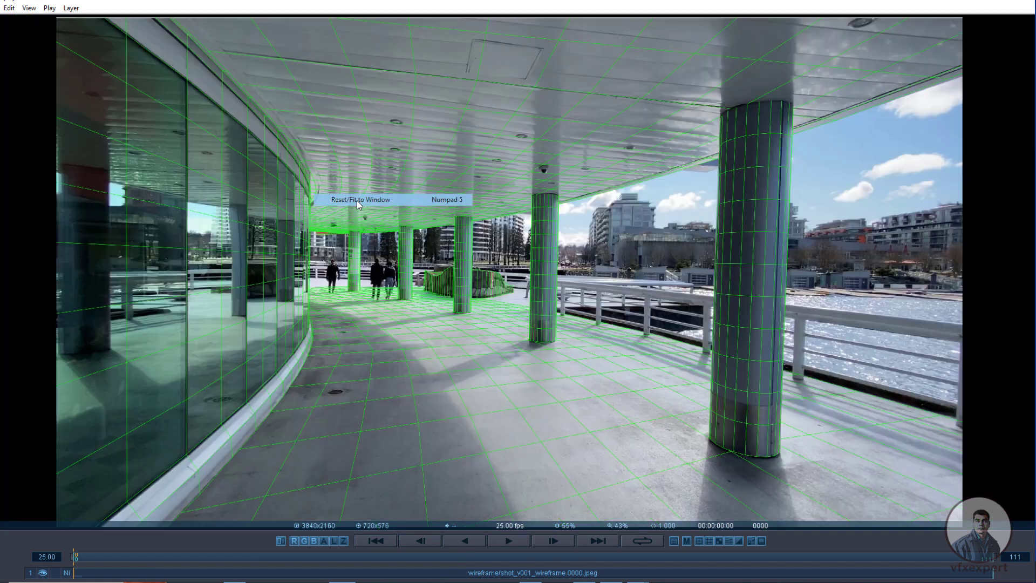
{"action": "left_click", "coordinate": [511, 539]}
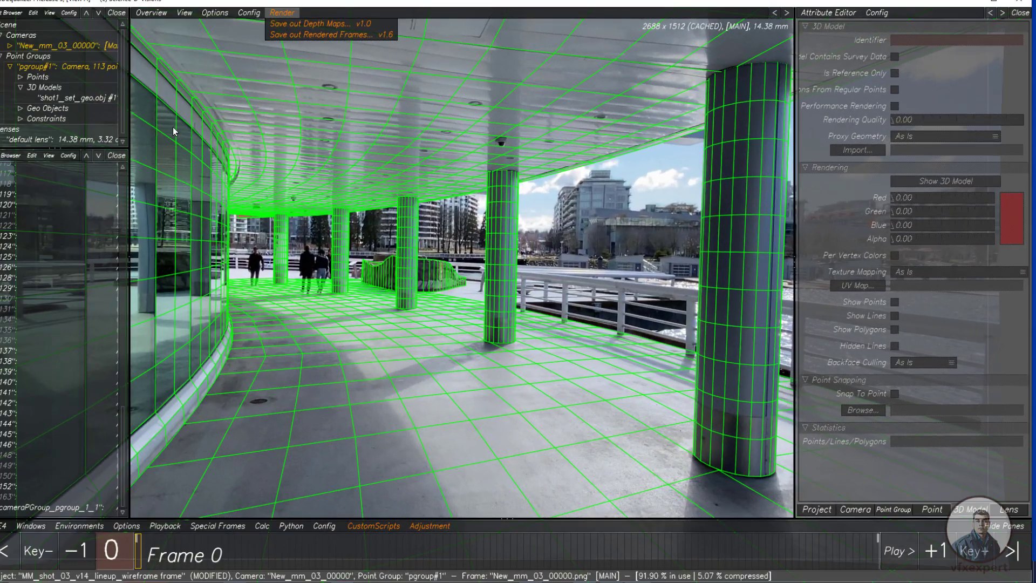
Step: In Lineup Controls, select point 43 plus several more floor points and launch 3D Cones
{"action": "left_click", "coordinate": [157, 13]}
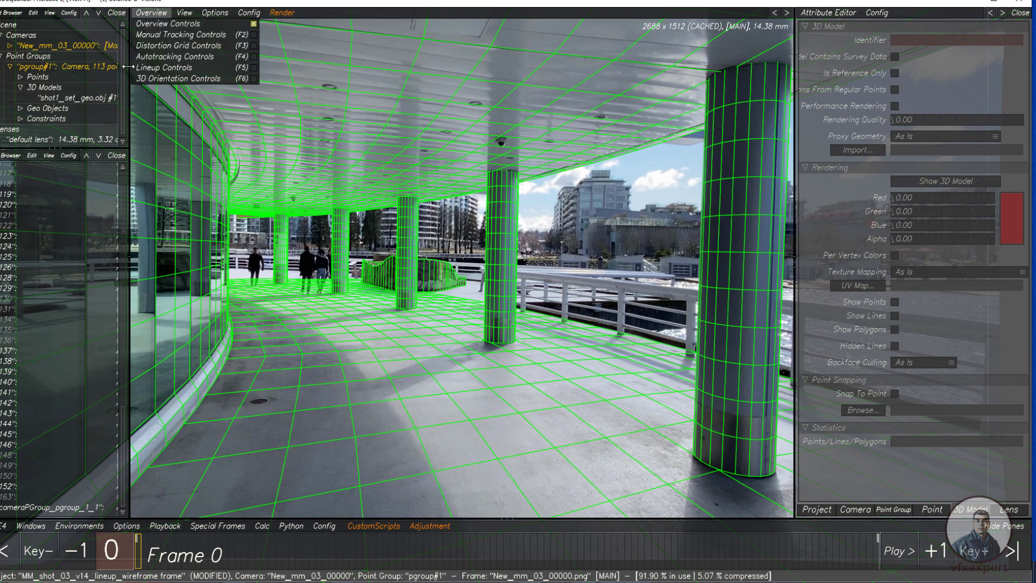
{"action": "left_click", "coordinate": [156, 68]}
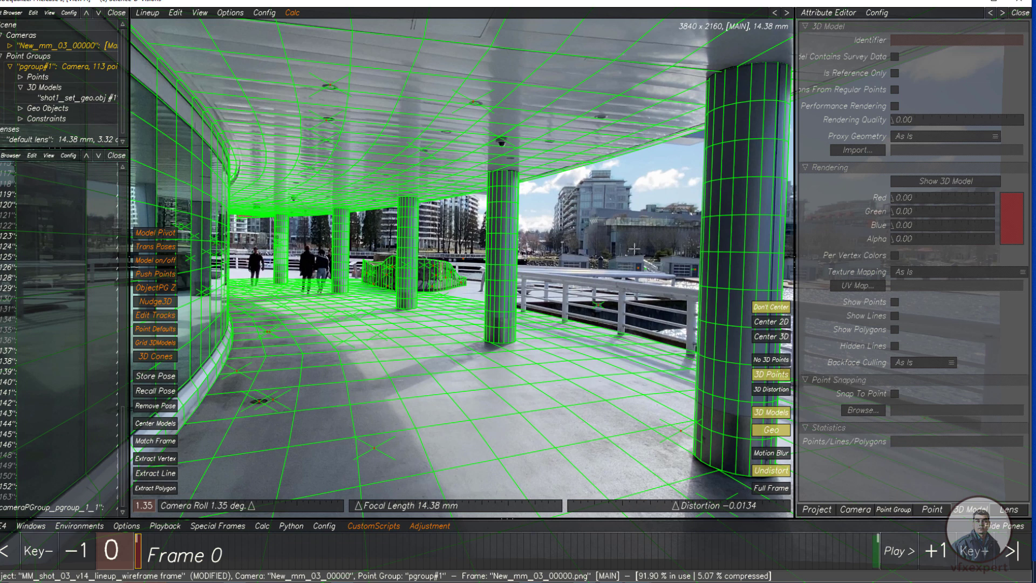
{"action": "left_click", "coordinate": [374, 448]}
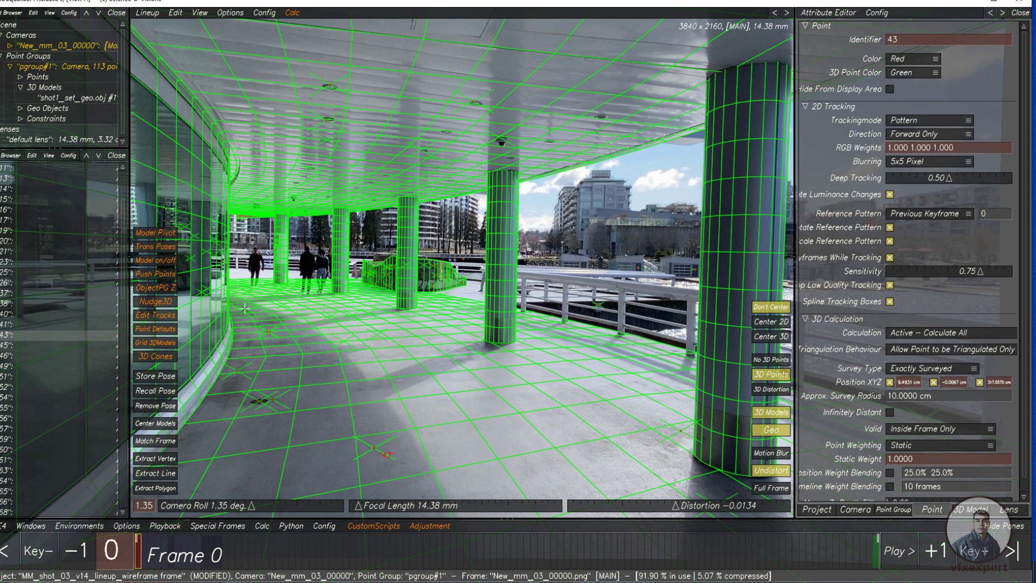
{"action": "mouse_move", "coordinate": [253, 278]}
{"action": "left_mouse_down"}
{"action": "mouse_move", "coordinate": [216, 375]}
{"action": "mouse_move", "coordinate": [350, 494]}
{"action": "mouse_move", "coordinate": [500, 475]}
{"action": "mouse_move", "coordinate": [512, 356]}
{"action": "mouse_move", "coordinate": [413, 291]}
{"action": "mouse_move", "coordinate": [357, 277]}
{"action": "left_mouse_up"}
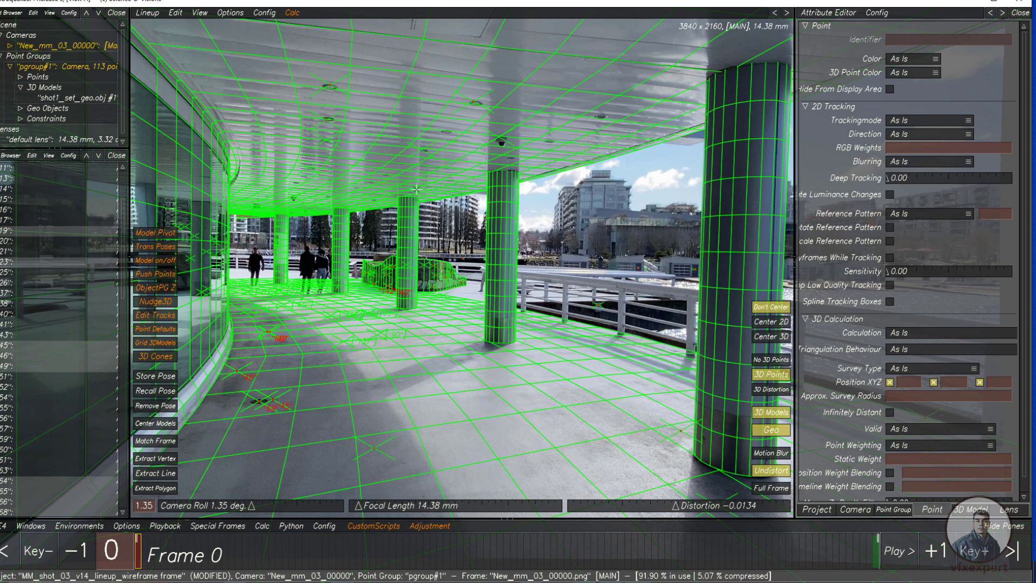
{"action": "left_click", "coordinate": [156, 358]}
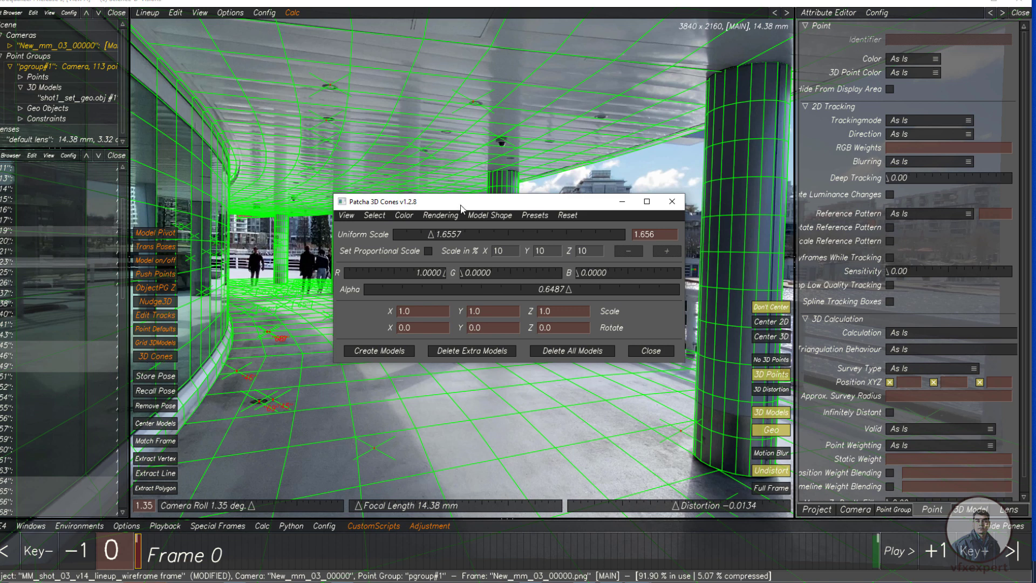
Step: Create red cone models on the selected floor points, moving the dialog out of the way
{"action": "left_click_drag", "start_coordinate": [450, 206], "coordinate": [521, 212]}
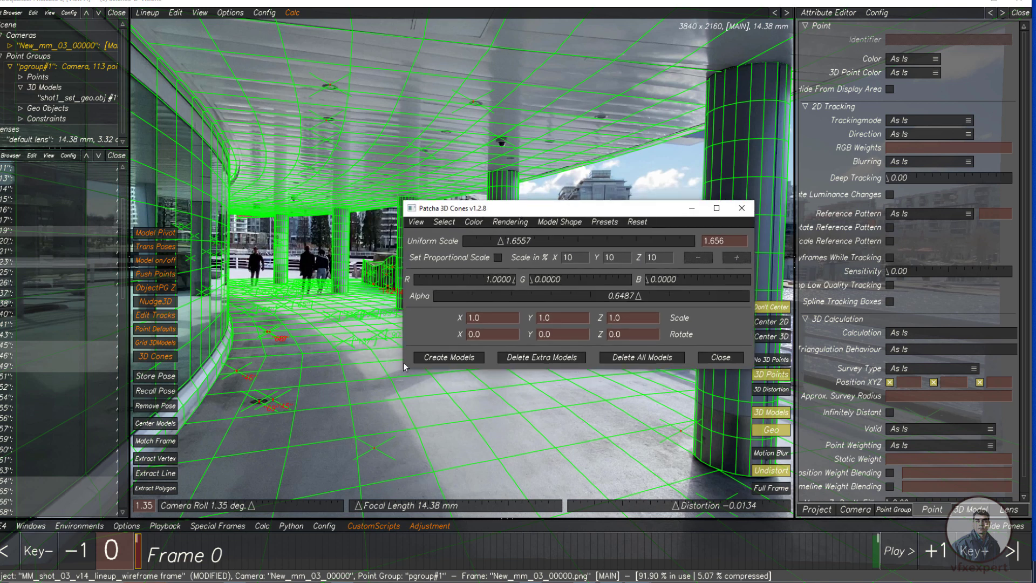
{"action": "left_click", "coordinate": [428, 357]}
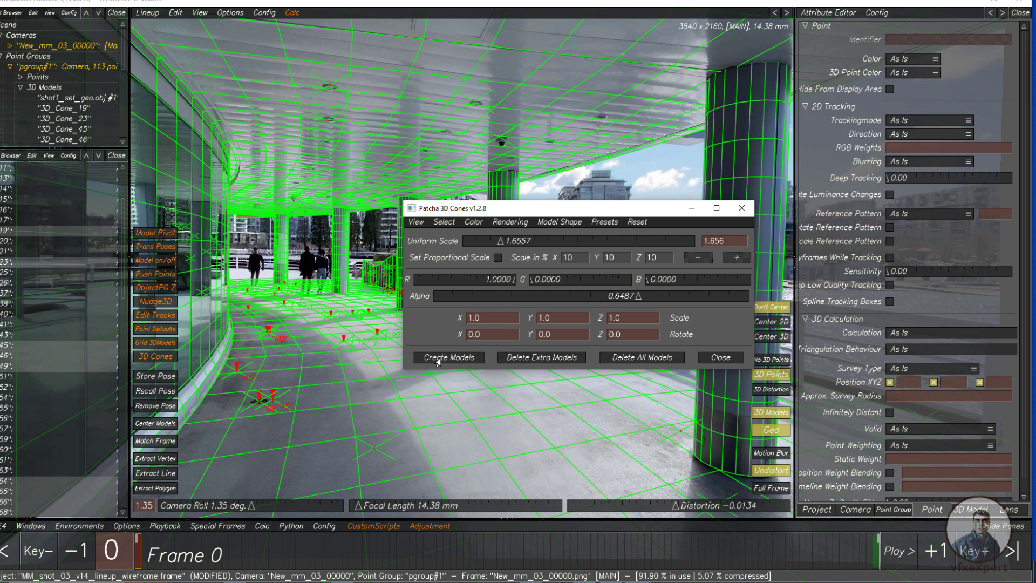
{"action": "left_click_drag", "start_coordinate": [469, 215], "coordinate": [514, 226]}
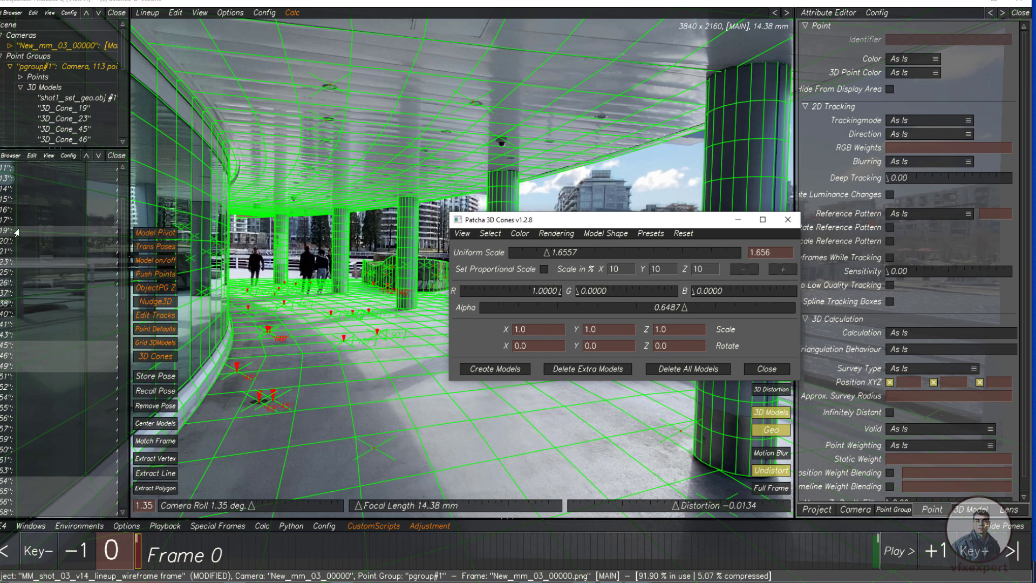
{"action": "left_click_drag", "start_coordinate": [590, 225], "coordinate": [581, 222]}
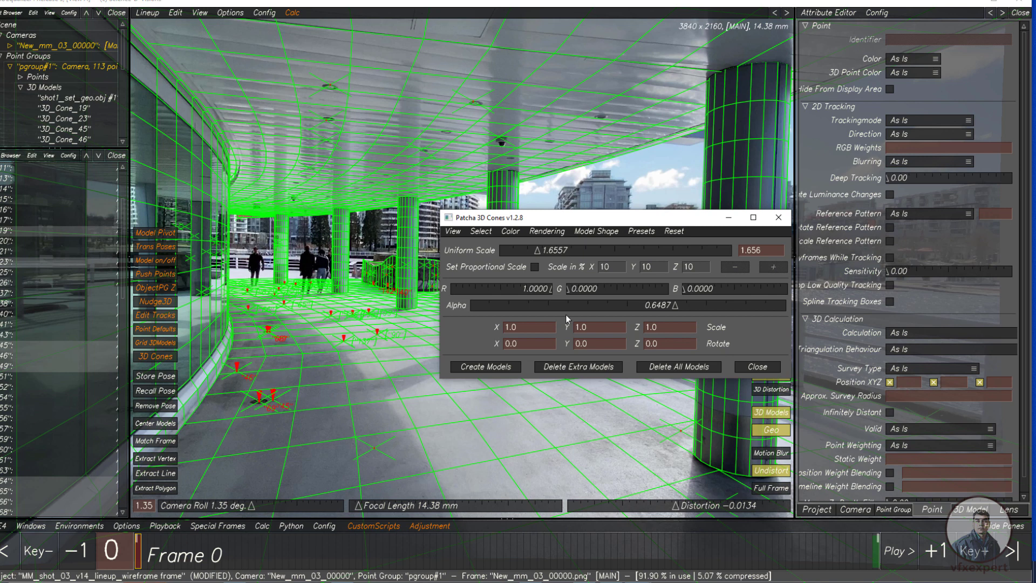
Step: Select all cone models, scale them up to about 2.6 and adjust their alpha
{"action": "left_click", "coordinate": [481, 232]}
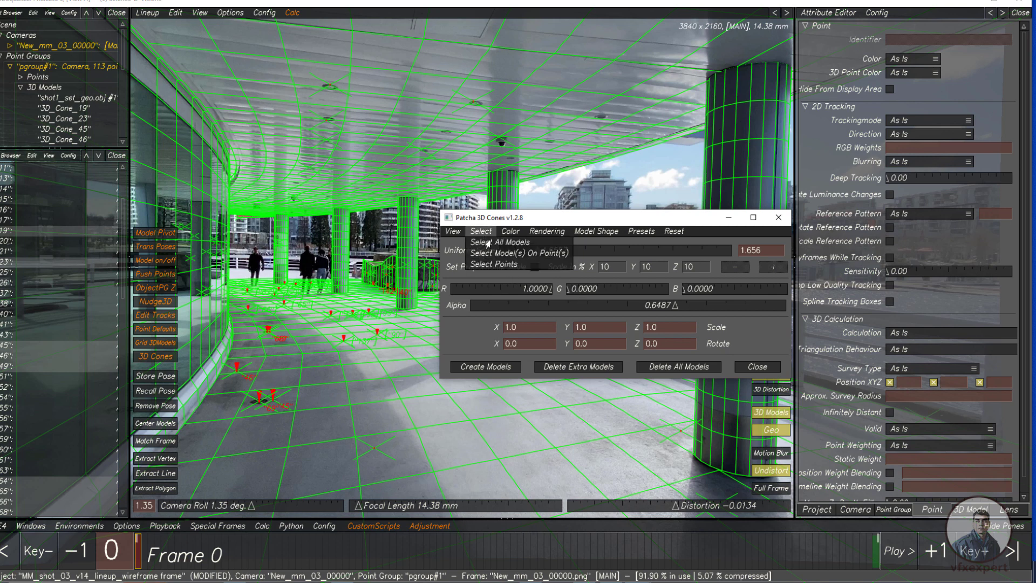
{"action": "left_click", "coordinate": [487, 244]}
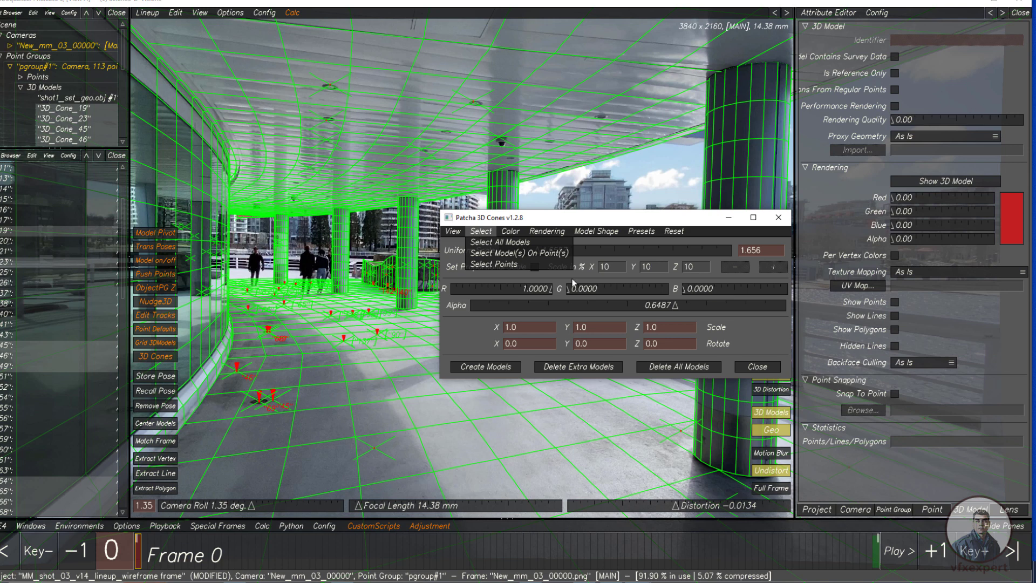
{"action": "left_click_drag", "start_coordinate": [536, 255], "coordinate": [569, 260]}
{"action": "mouse_move", "coordinate": [670, 312]}
{"action": "left_mouse_down"}
{"action": "mouse_move", "coordinate": [573, 319]}
{"action": "mouse_move", "coordinate": [705, 327]}
{"action": "mouse_move", "coordinate": [650, 320]}
{"action": "mouse_move", "coordinate": [673, 325]}
{"action": "left_mouse_up"}
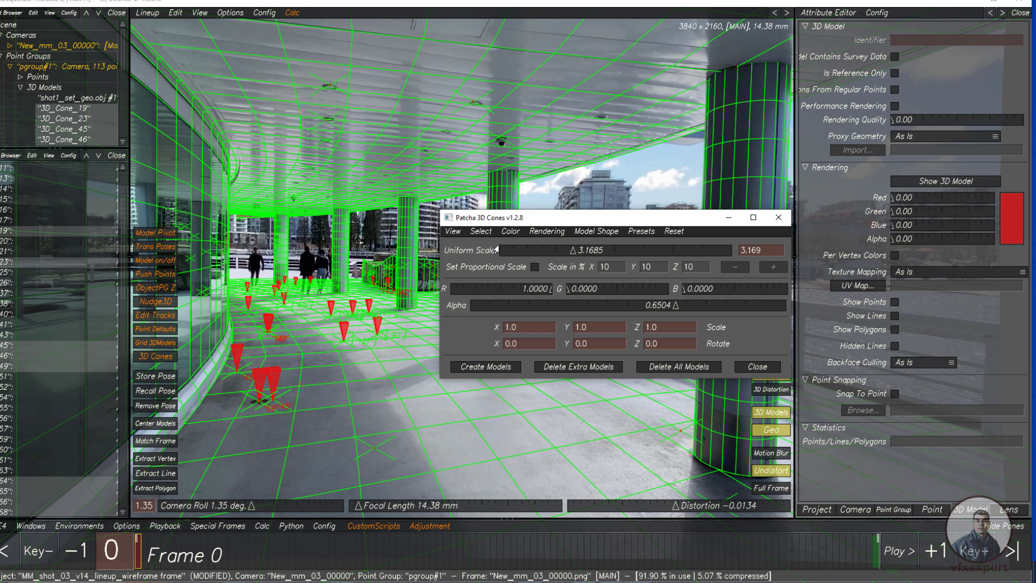
Step: Switch the cones to the Round Cone shape, close the tool, and scrub frames to check them
{"action": "left_click", "coordinate": [593, 232]}
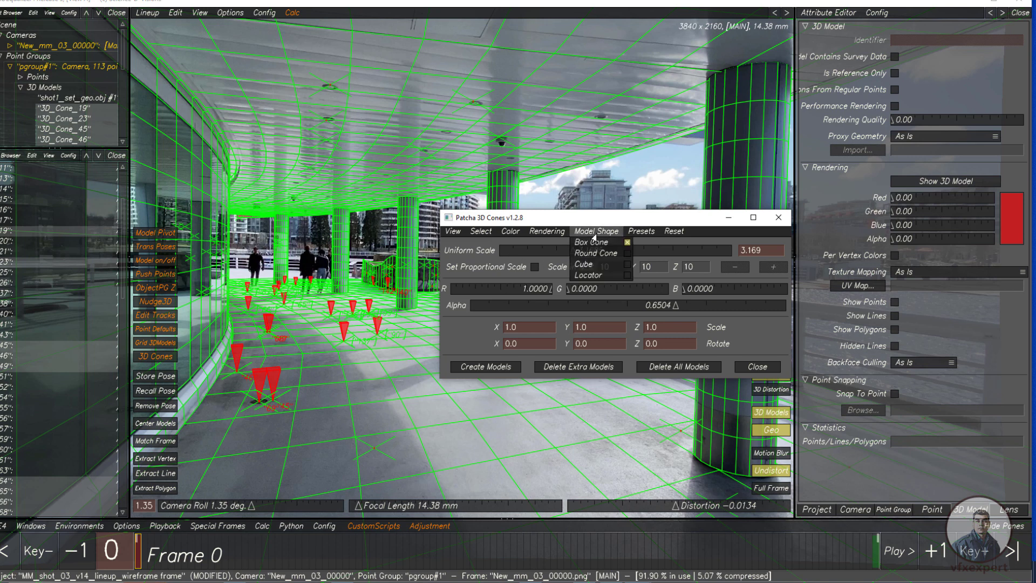
{"action": "left_click", "coordinate": [596, 254]}
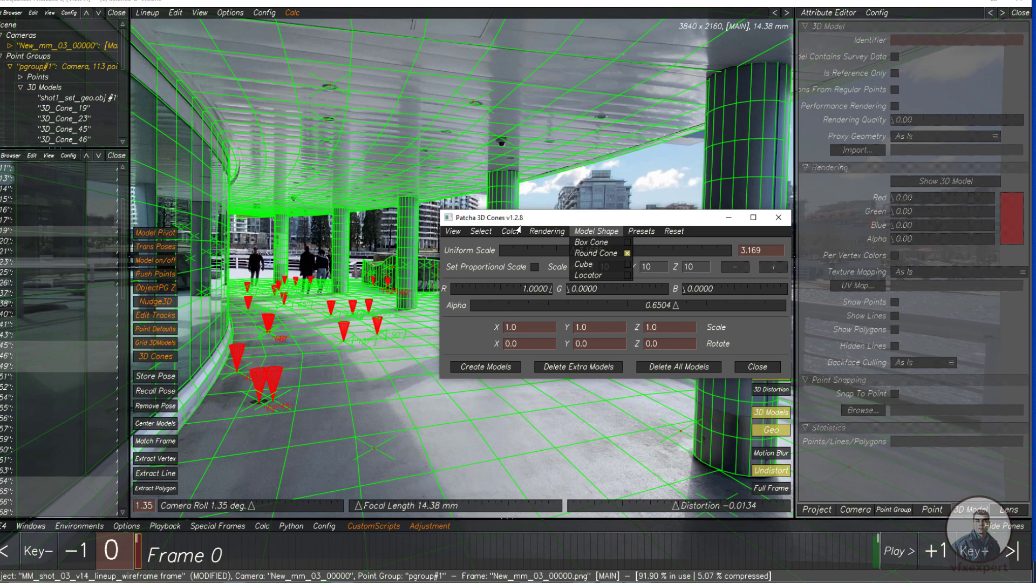
{"action": "left_click", "coordinate": [157, 563]}
{"action": "left_click_drag", "start_coordinate": [157, 563], "coordinate": [238, 562]}
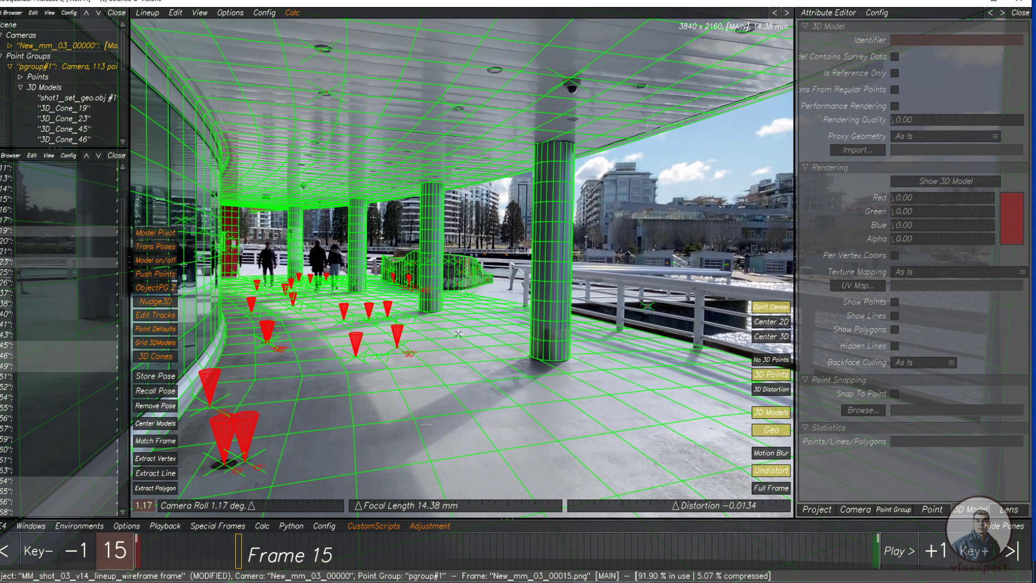
Step: Return to Overview Controls and review the viewport display settings
{"action": "left_click", "coordinate": [146, 13]}
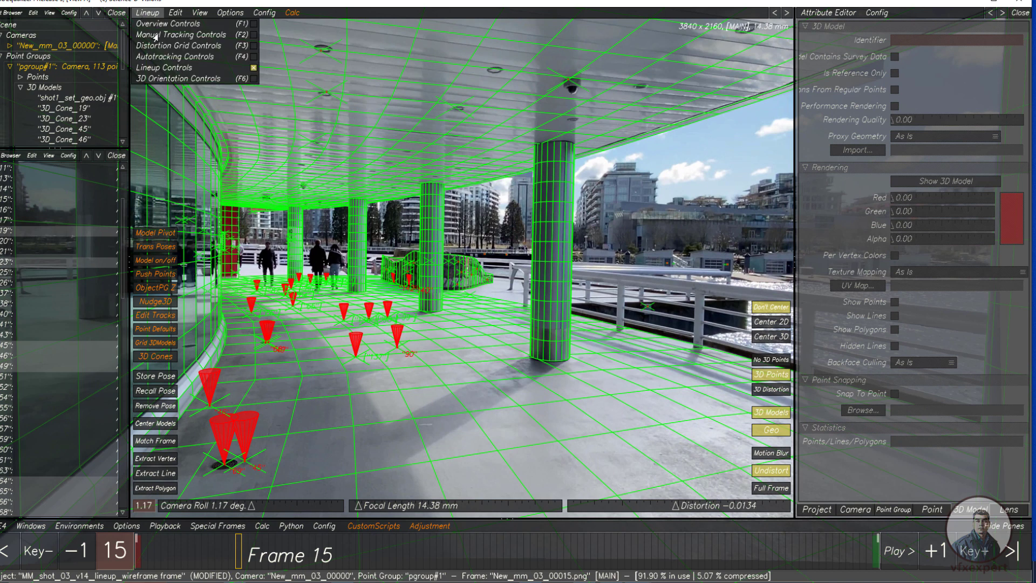
{"action": "left_click", "coordinate": [167, 24]}
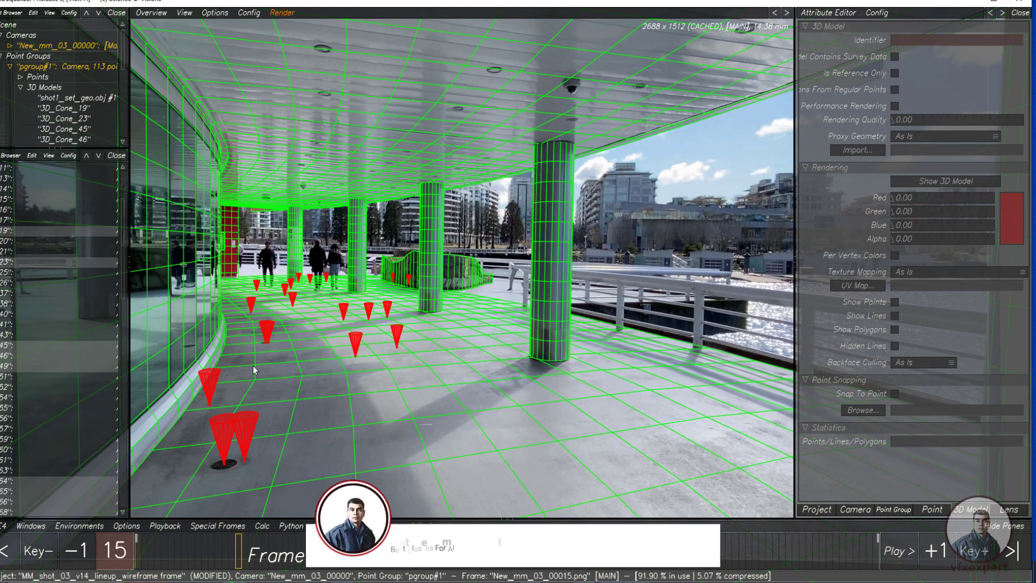
{"action": "left_click", "coordinate": [215, 12]}
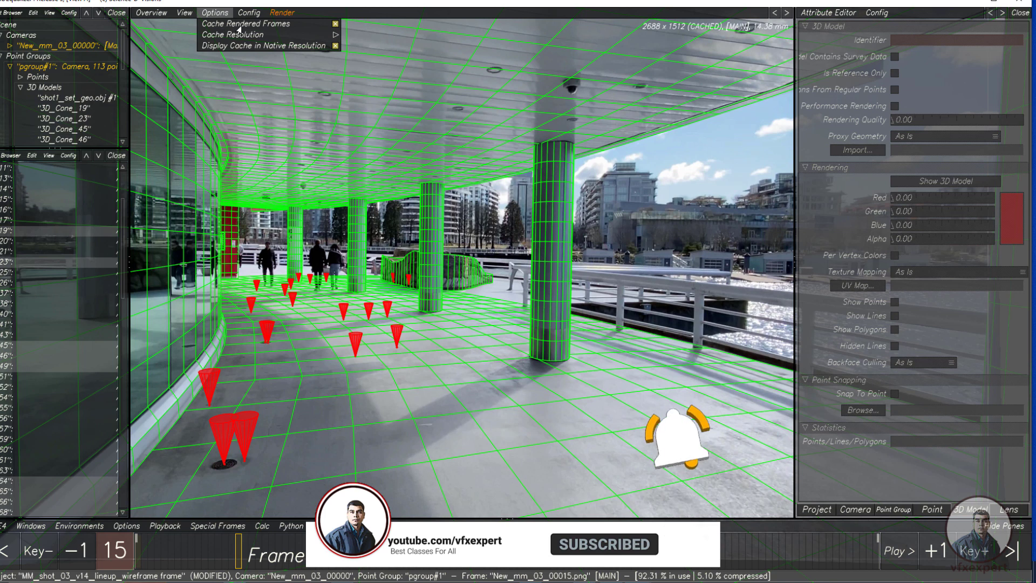
{"action": "left_click", "coordinate": [239, 25]}
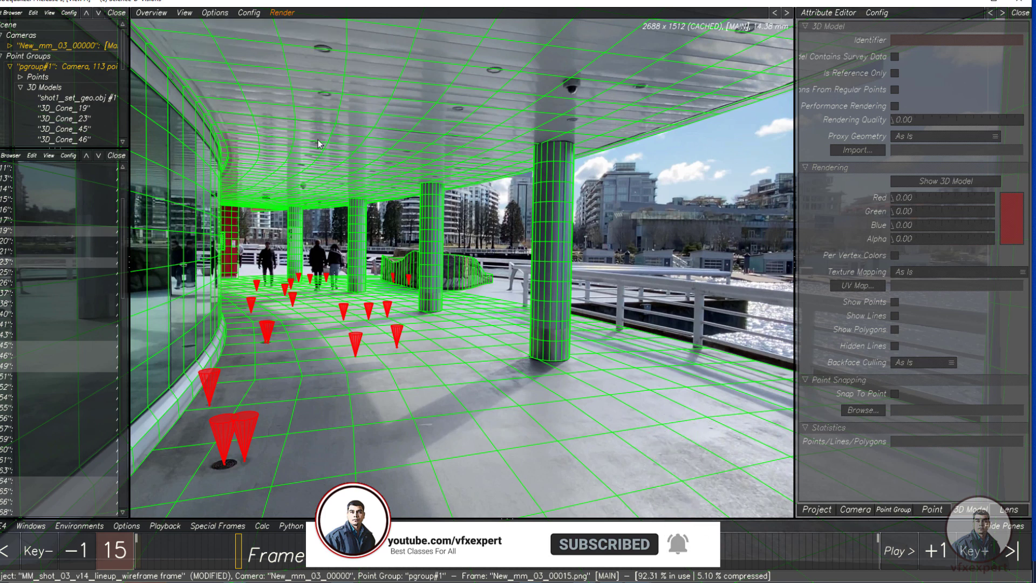
{"action": "left_click", "coordinate": [183, 13]}
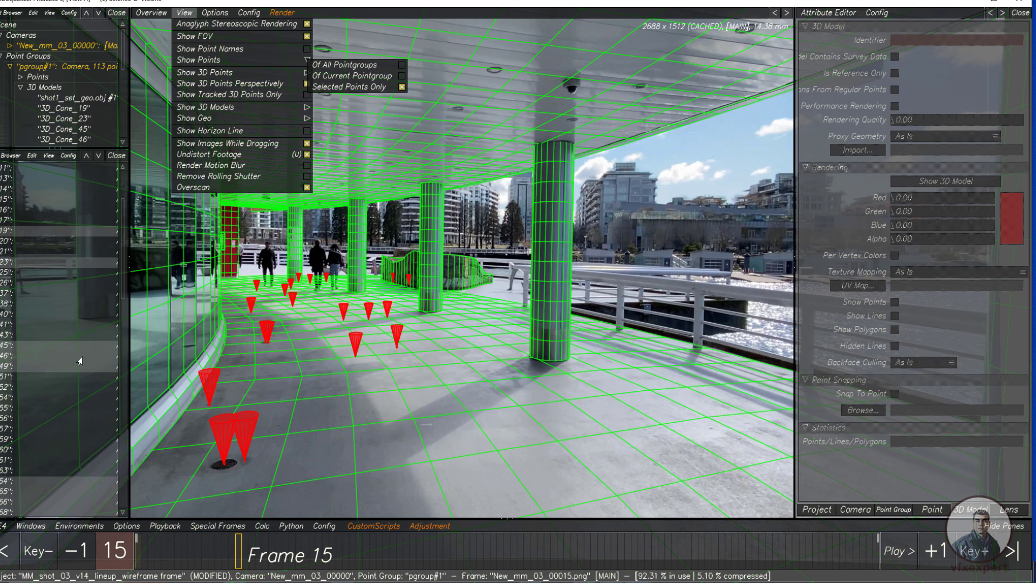
Step: Deselect all points from Lineup Controls, go back to Overview Controls, and open the Render menu
{"action": "left_click", "coordinate": [144, 15]}
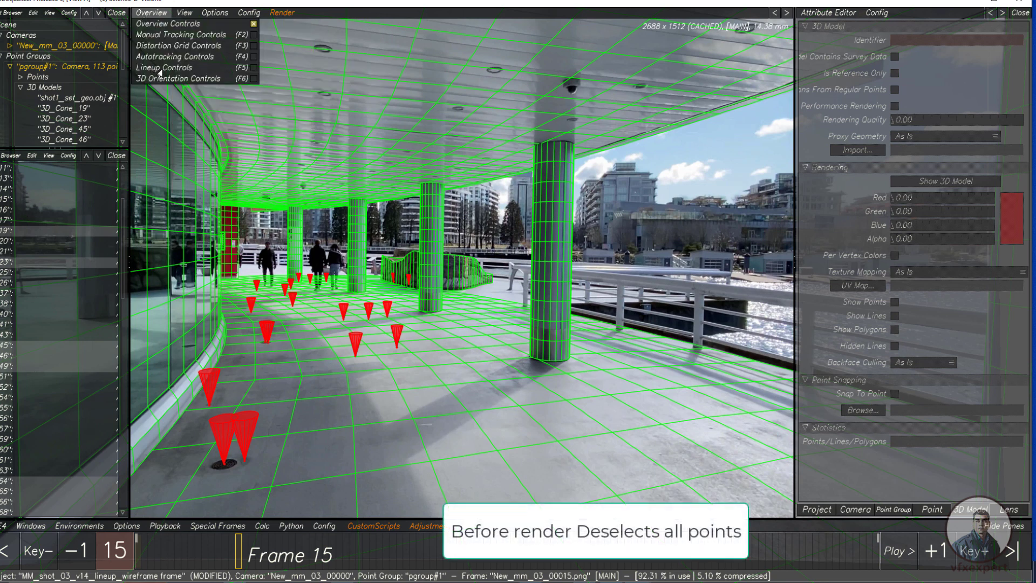
{"action": "left_click", "coordinate": [160, 69]}
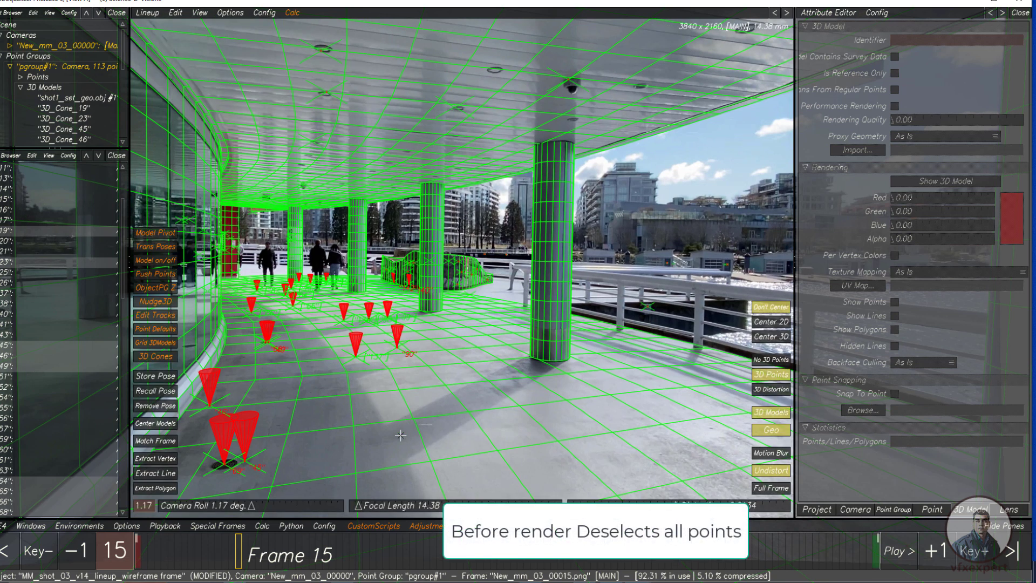
{"action": "left_click", "coordinate": [383, 405]}
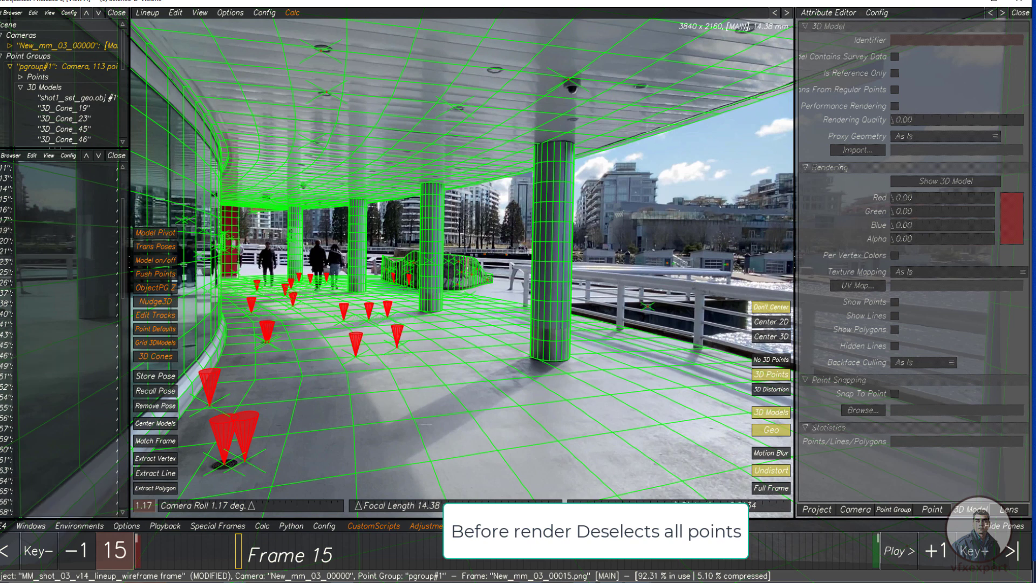
{"action": "left_click", "coordinate": [150, 14]}
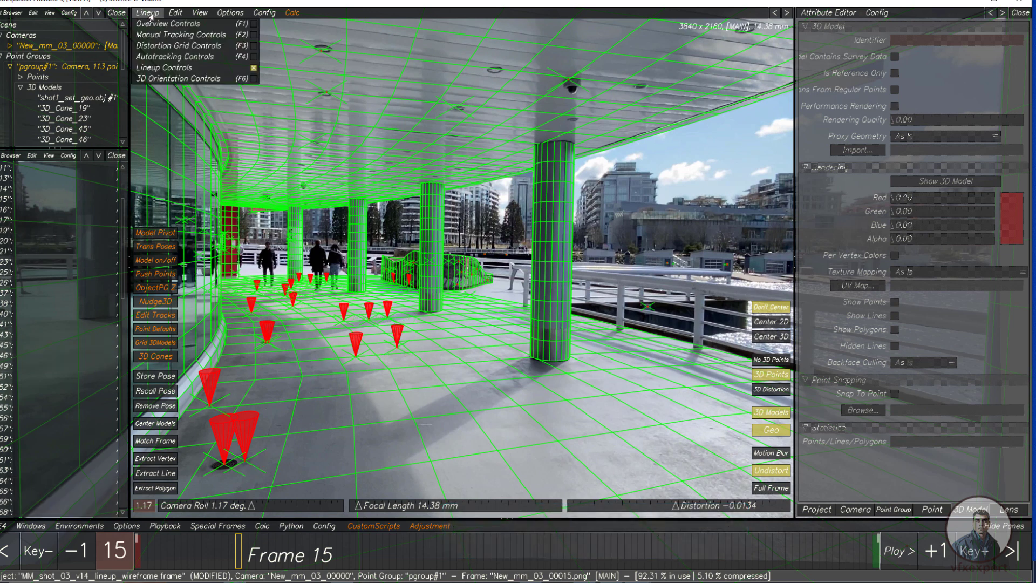
{"action": "left_click", "coordinate": [155, 25]}
{"action": "left_click", "coordinate": [215, 12]}
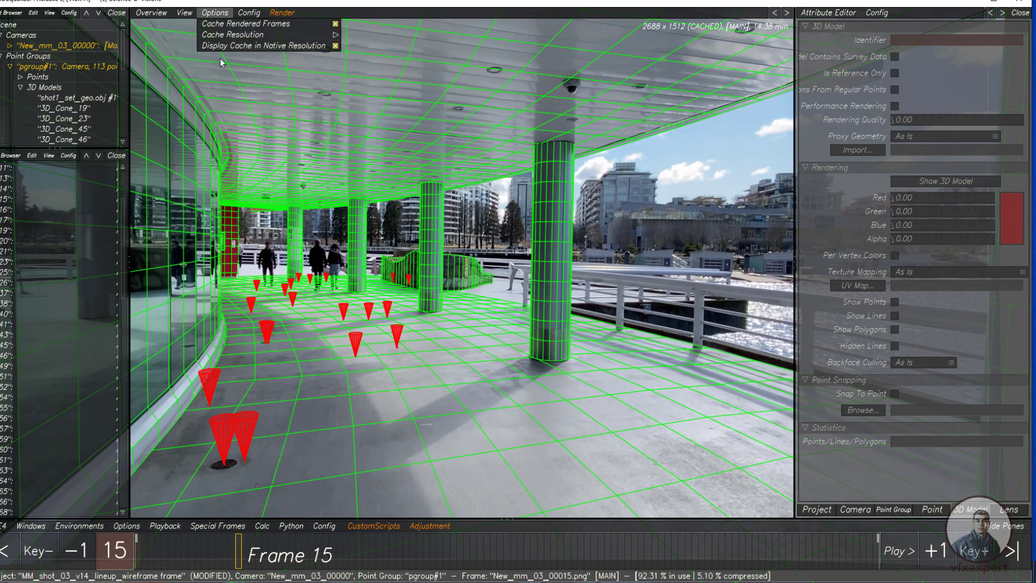
{"action": "left_click", "coordinate": [282, 13]}
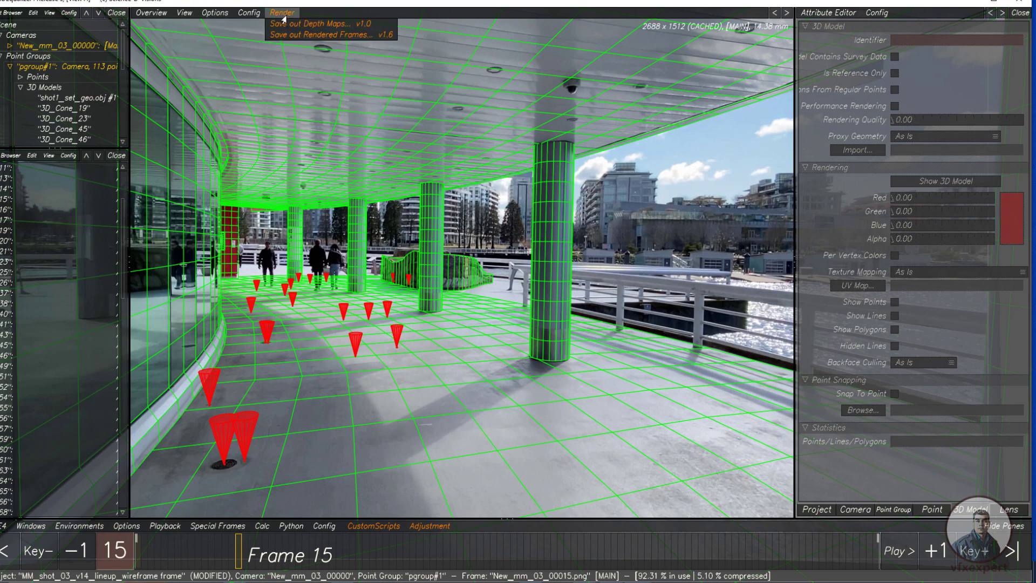
Step: Render frames 0–110 to the wireframe folder as shot_v001_wireframewithcone.####.jpeg at 3840×2160
{"action": "left_click", "coordinate": [306, 35]}
{"action": "left_click", "coordinate": [396, 233]}
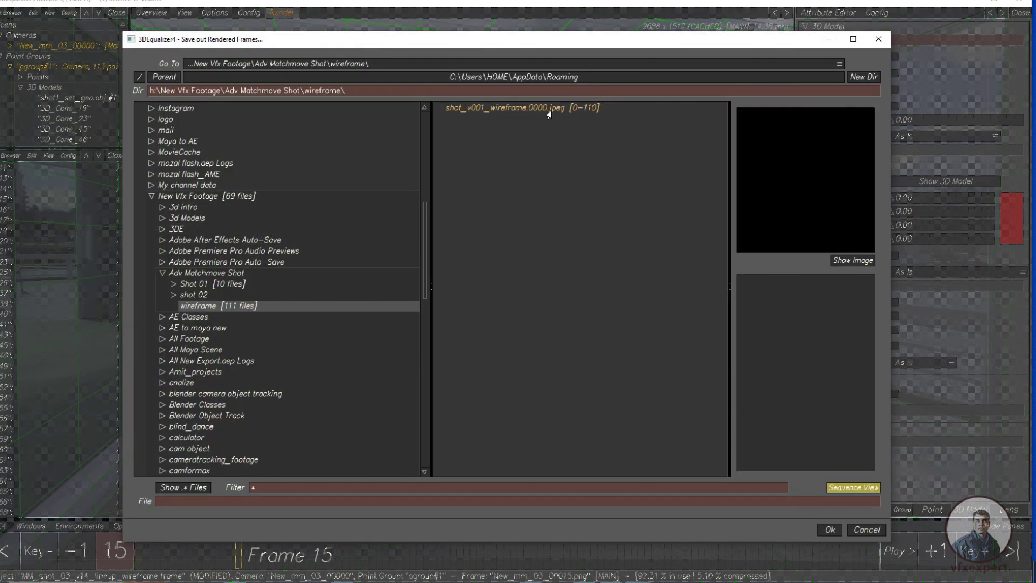
{"action": "left_click", "coordinate": [523, 110]}
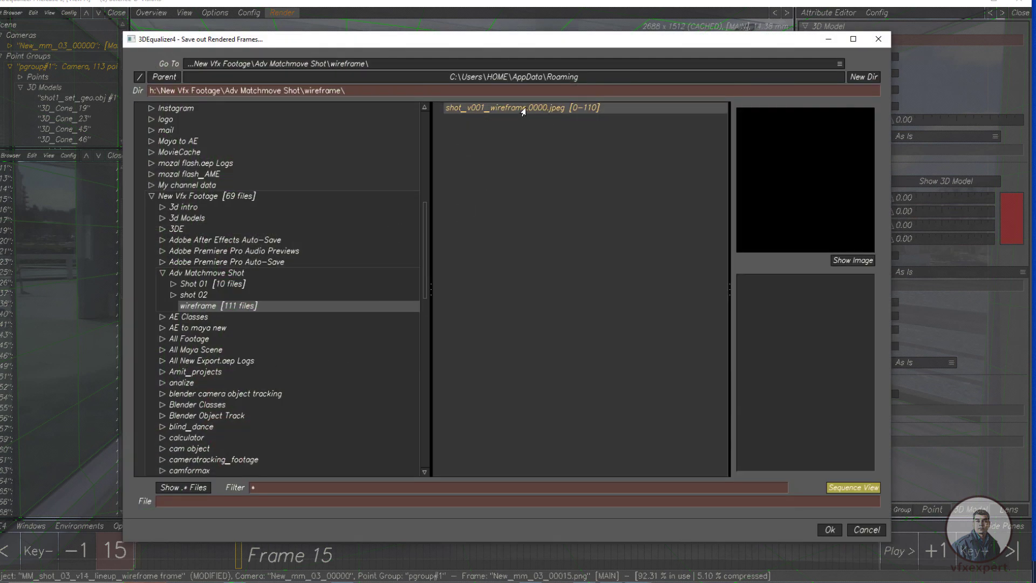
{"action": "left_click", "coordinate": [238, 501]}
{"action": "type", "text": "withcone"}
{"action": "left_click_drag", "start_coordinate": [312, 501], "coordinate": [274, 502]}
{"action": "type", "text": "####"}
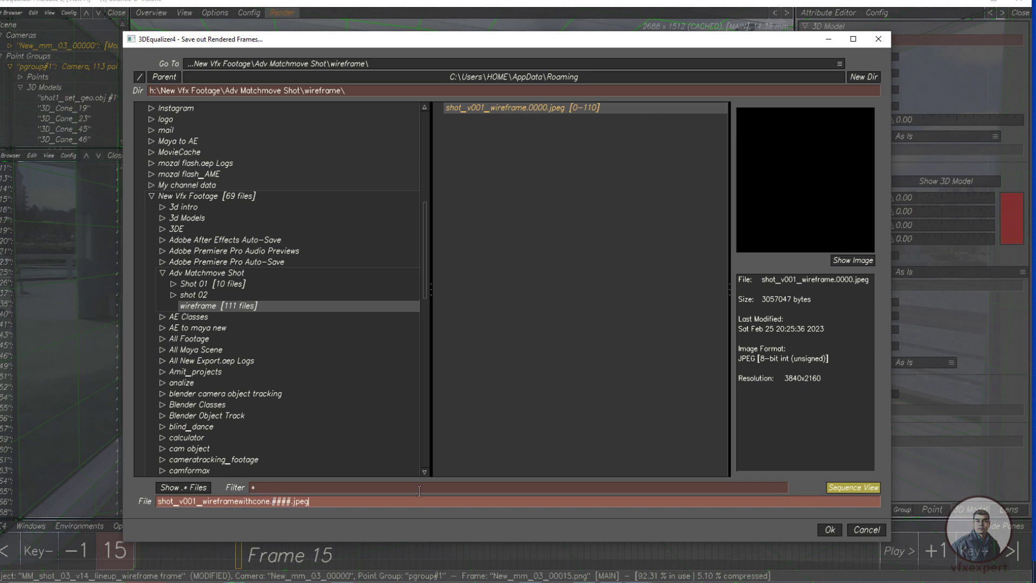
{"action": "left_click", "coordinate": [829, 530]}
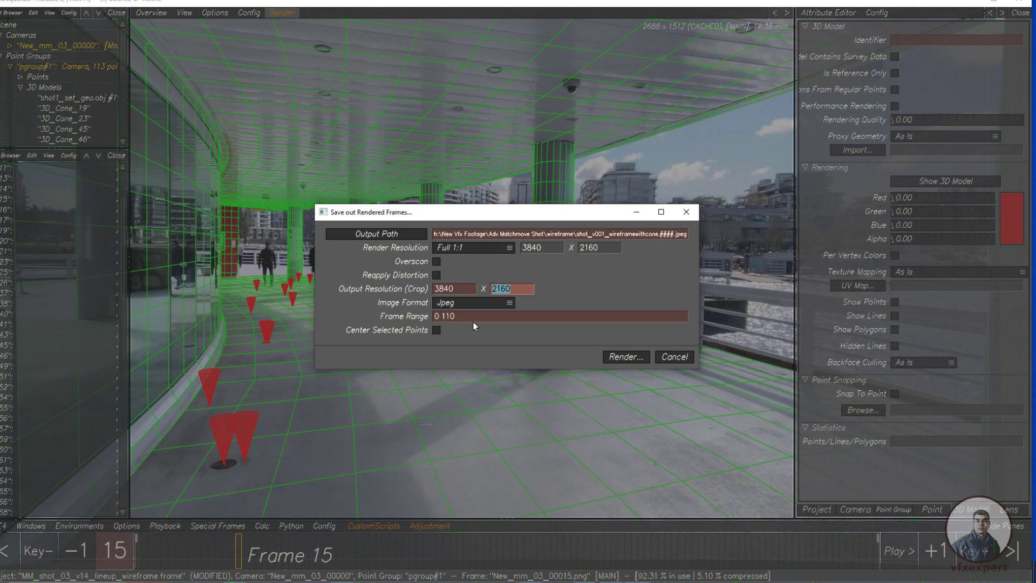
{"action": "left_click", "coordinate": [626, 358]}
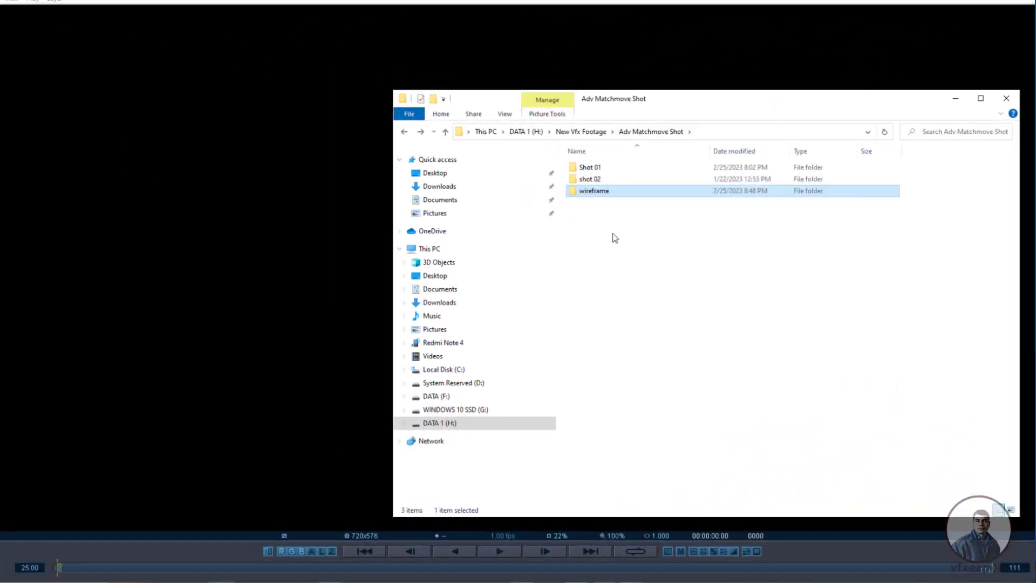
Step: Load the shot_v001_wireframewithcone sequence from the wireframe folder into Pdplayer and fit it to the window
{"action": "double_click", "coordinate": [594, 192]}
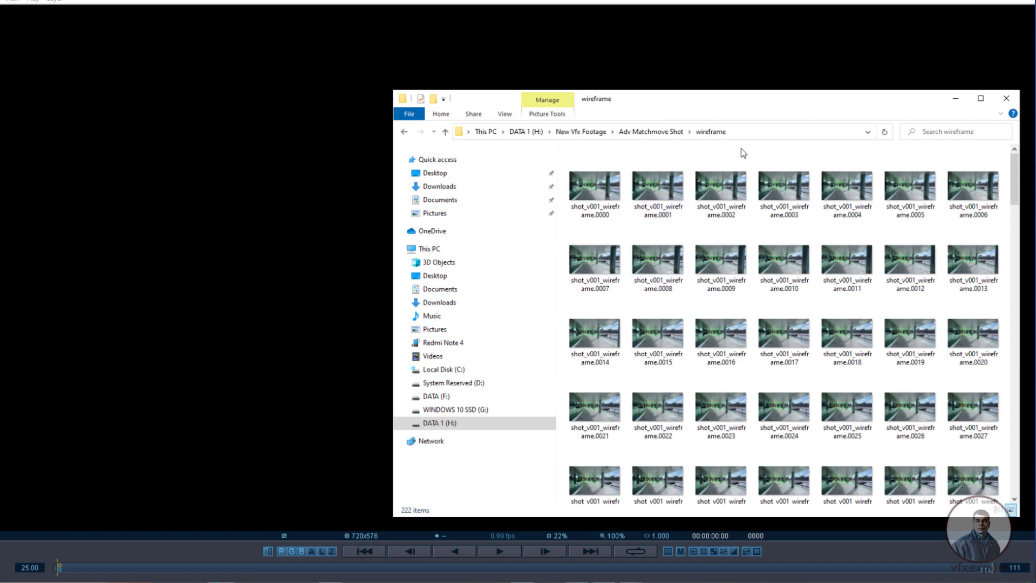
{"action": "scroll", "coordinate": [771, 324], "scroll_direction": "down", "scroll_amount": 15}
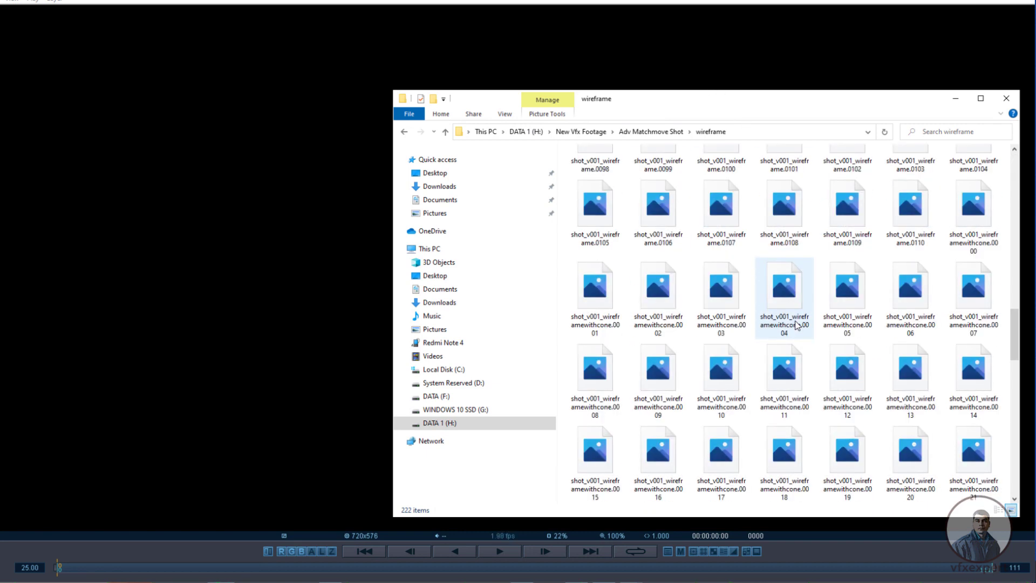
{"action": "left_click", "coordinate": [973, 229]}
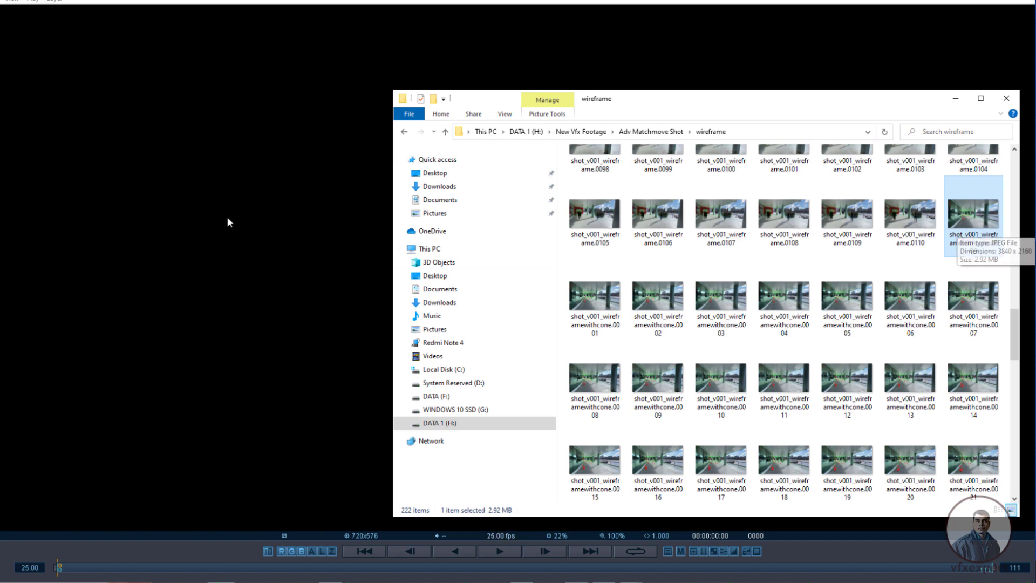
{"action": "left_click_drag", "start_coordinate": [974, 243], "coordinate": [255, 252]}
{"action": "right_click", "coordinate": [352, 188]}
{"action": "left_click", "coordinate": [394, 195]}
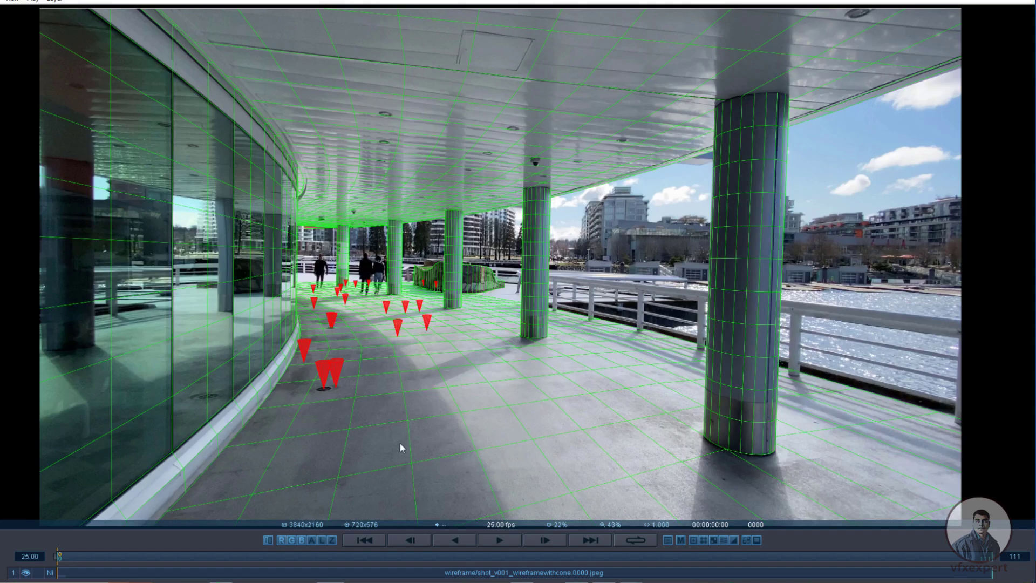
Step: Play the shot_v001_wireframewithcone sequence in Pdplayer to review the wireframe set and red cones
{"action": "left_click", "coordinate": [500, 540]}
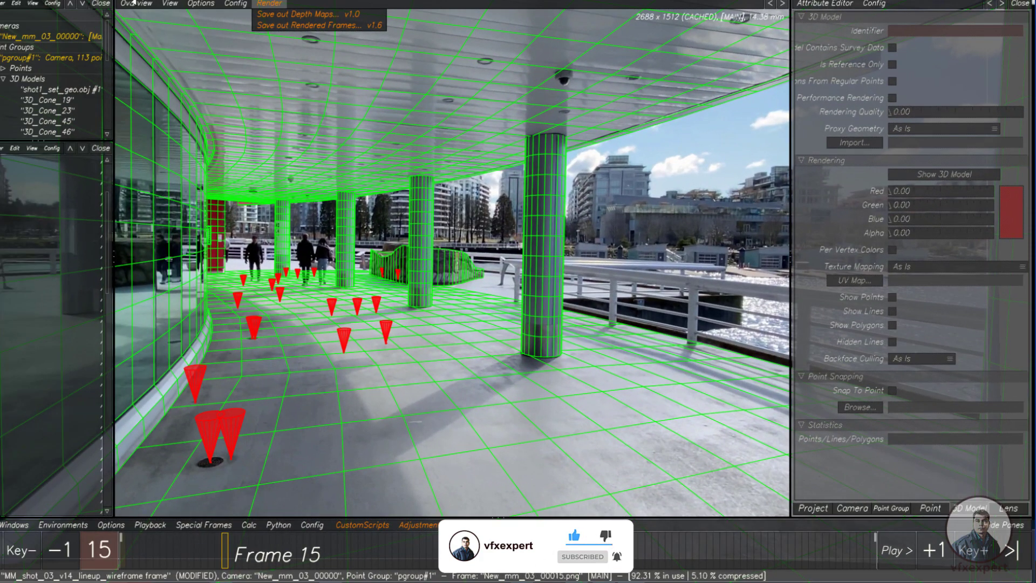
Step: Switch to Lineup Controls, open the 3D Cones tool and select all cone models
{"action": "left_click", "coordinate": [133, 3]}
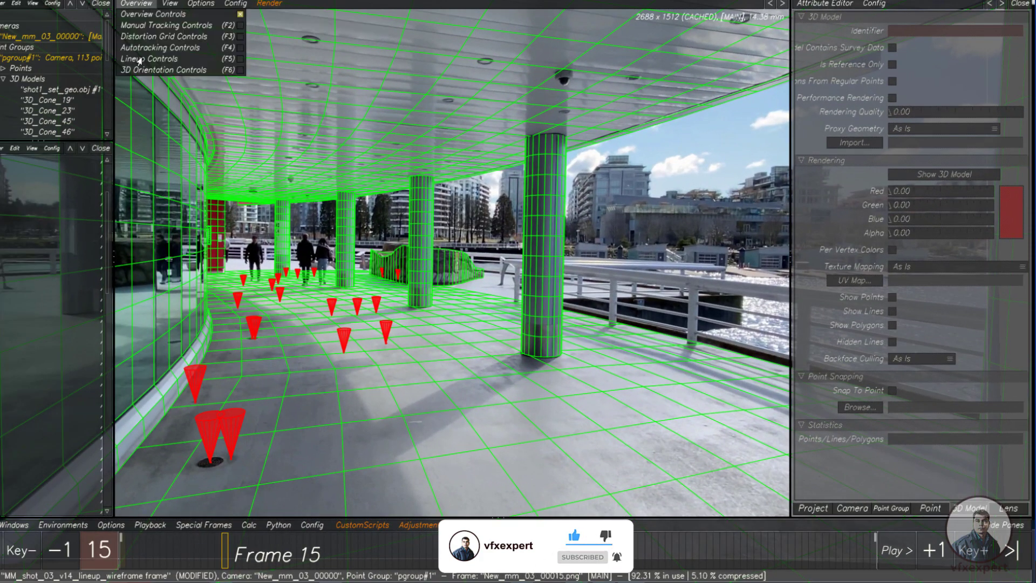
{"action": "left_click", "coordinate": [147, 62]}
{"action": "left_click", "coordinate": [140, 352]}
{"action": "left_click_drag", "start_coordinate": [443, 203], "coordinate": [488, 211]}
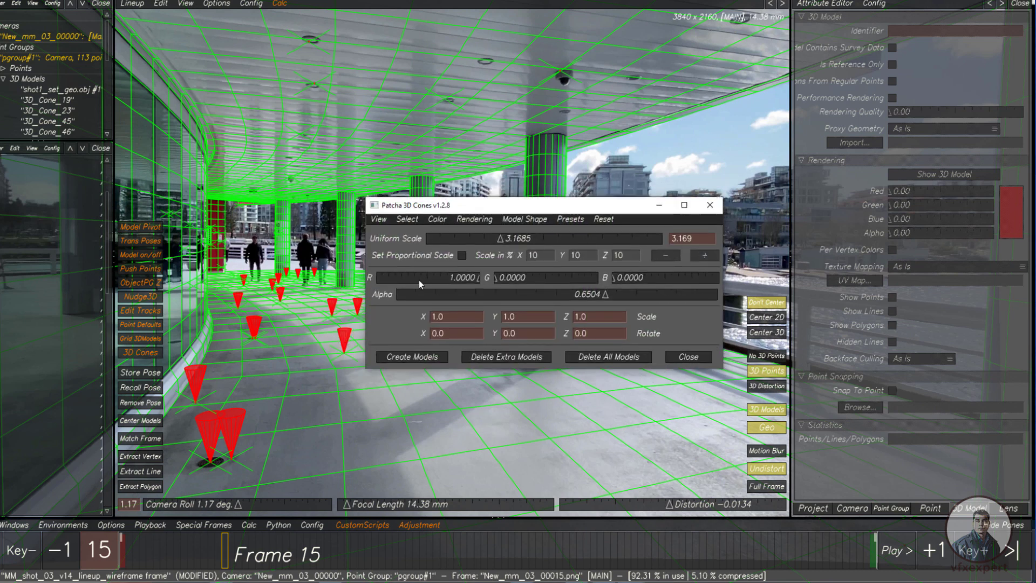
{"action": "left_click", "coordinate": [406, 222]}
{"action": "left_click", "coordinate": [430, 230]}
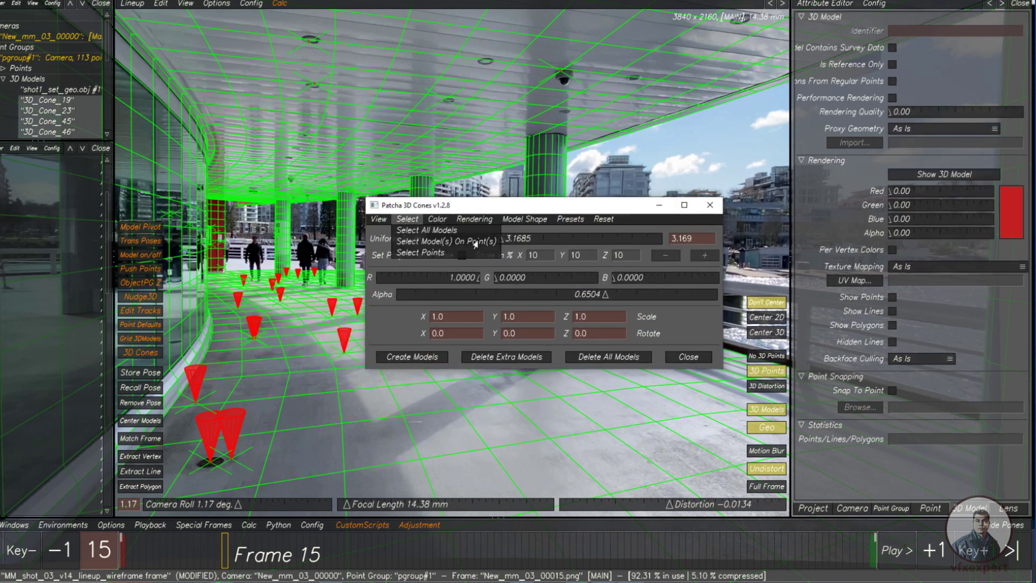
Step: Preview the cones in yellow, white and green, then set them back to red
{"action": "left_click", "coordinate": [439, 220]}
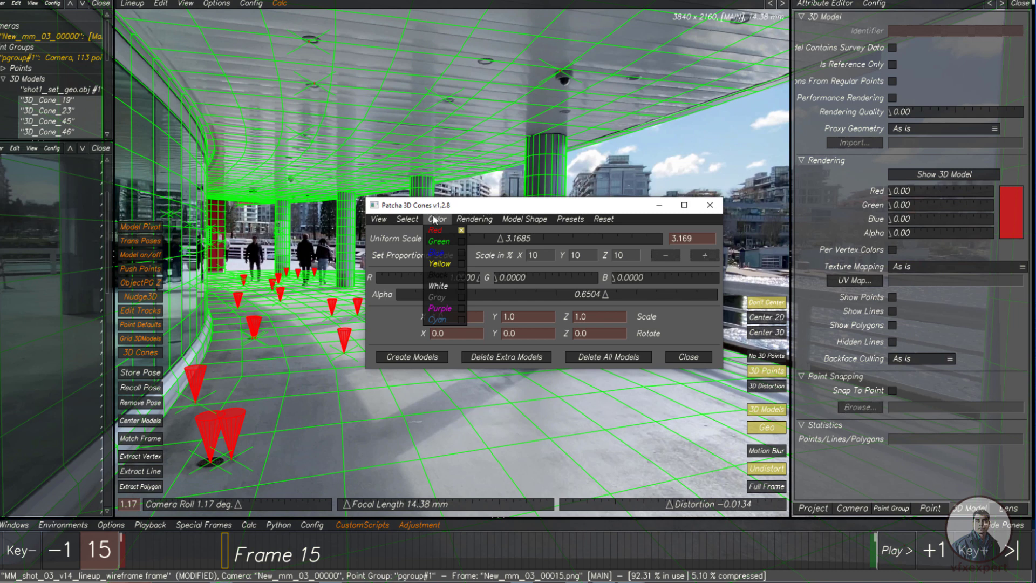
{"action": "left_click", "coordinate": [438, 241]}
{"action": "left_click", "coordinate": [439, 263]}
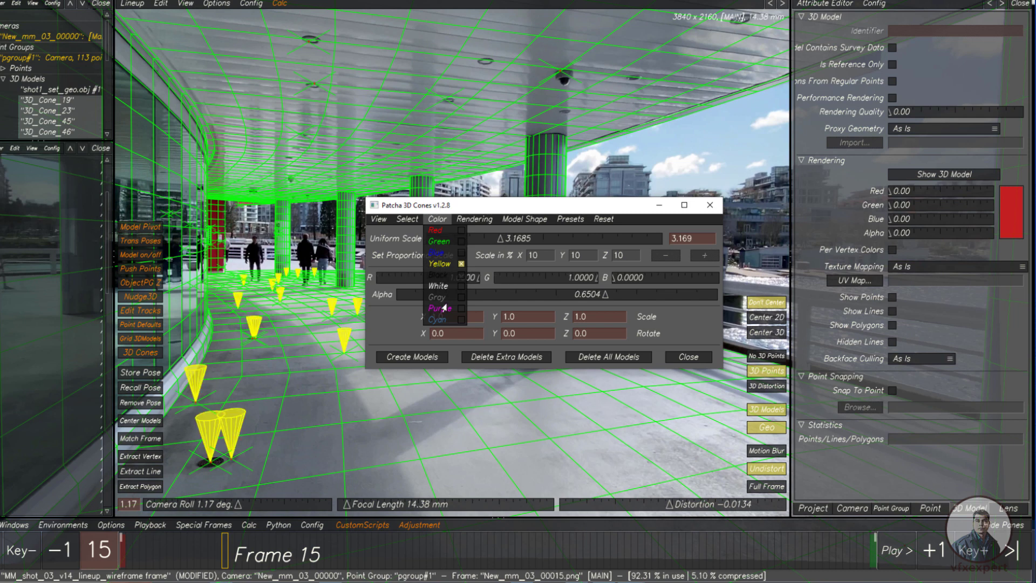
{"action": "left_click", "coordinate": [438, 286]}
{"action": "left_click", "coordinate": [443, 232]}
{"action": "left_click", "coordinate": [438, 243]}
{"action": "left_click", "coordinate": [437, 286]}
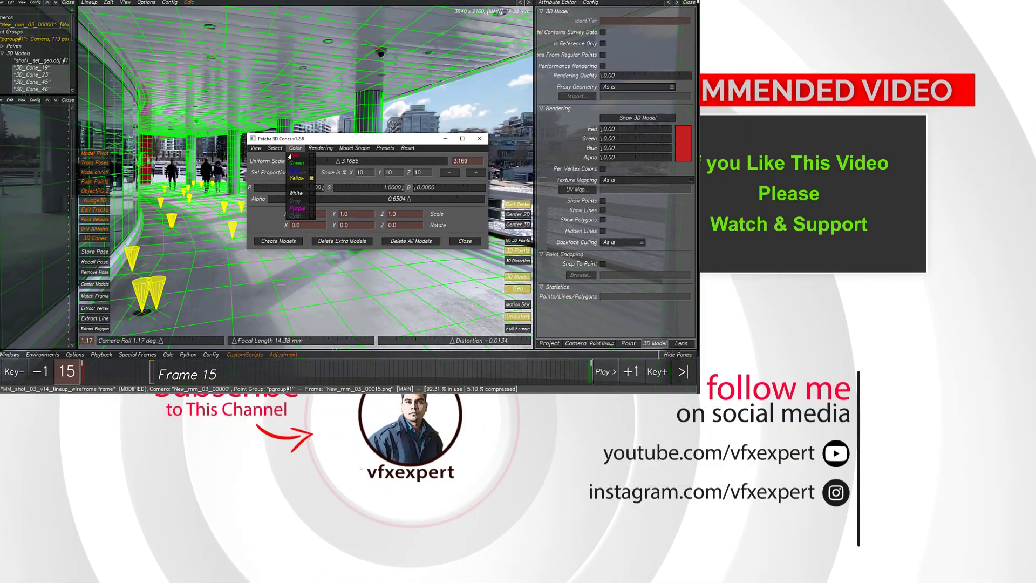
{"action": "left_click", "coordinate": [291, 156]}
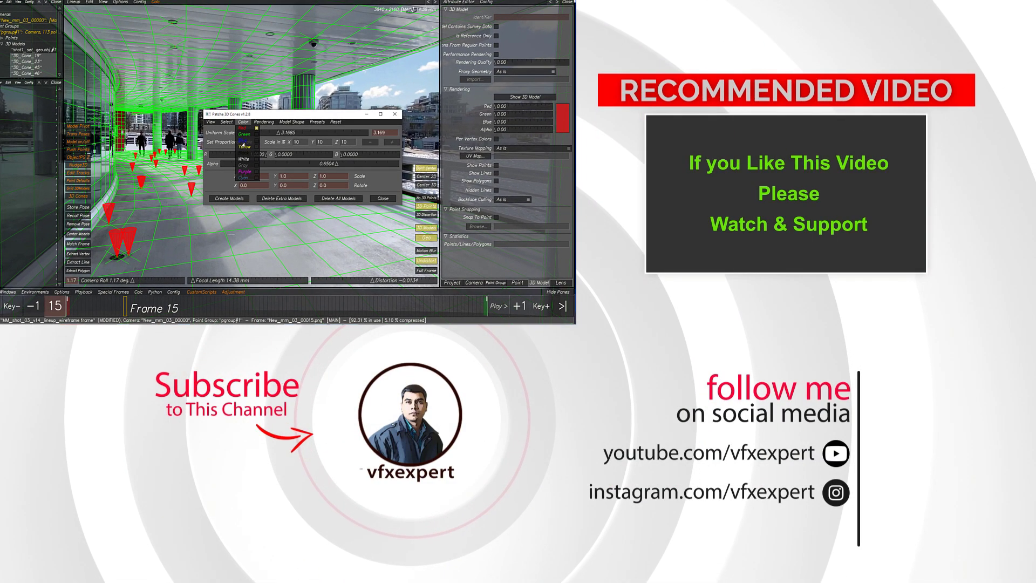